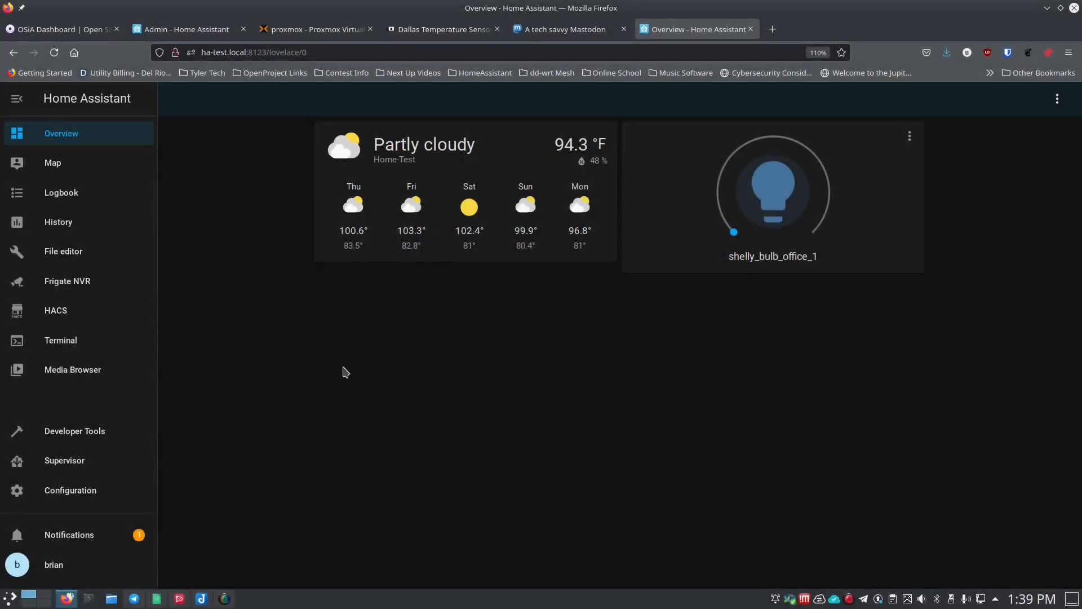
Open the scenes configuration and add a new scene.
{"action": "left_click", "coordinate": [82, 494]}
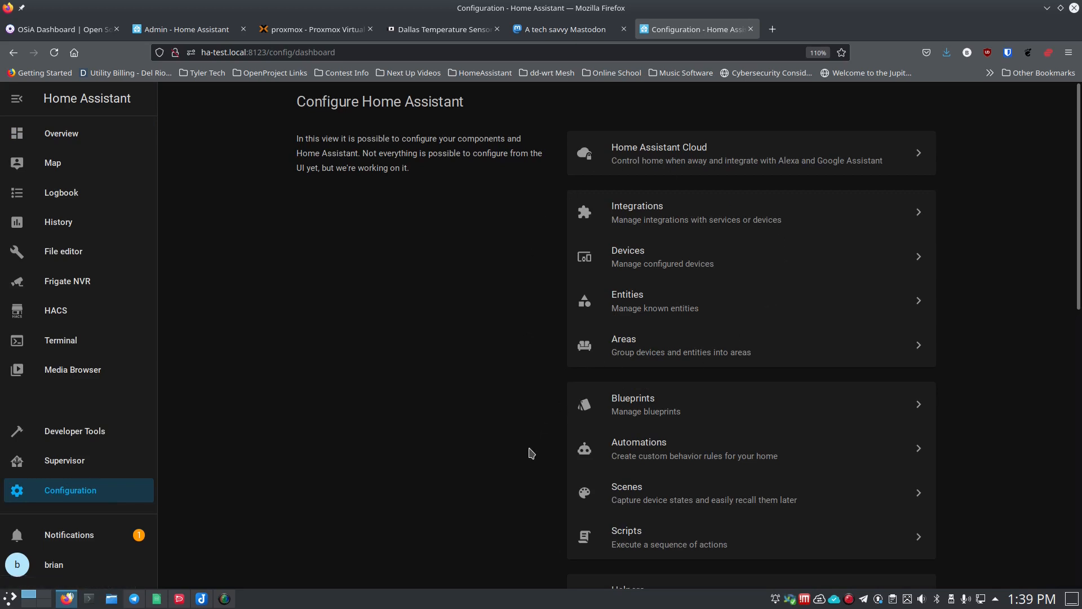
{"action": "left_click", "coordinate": [641, 495]}
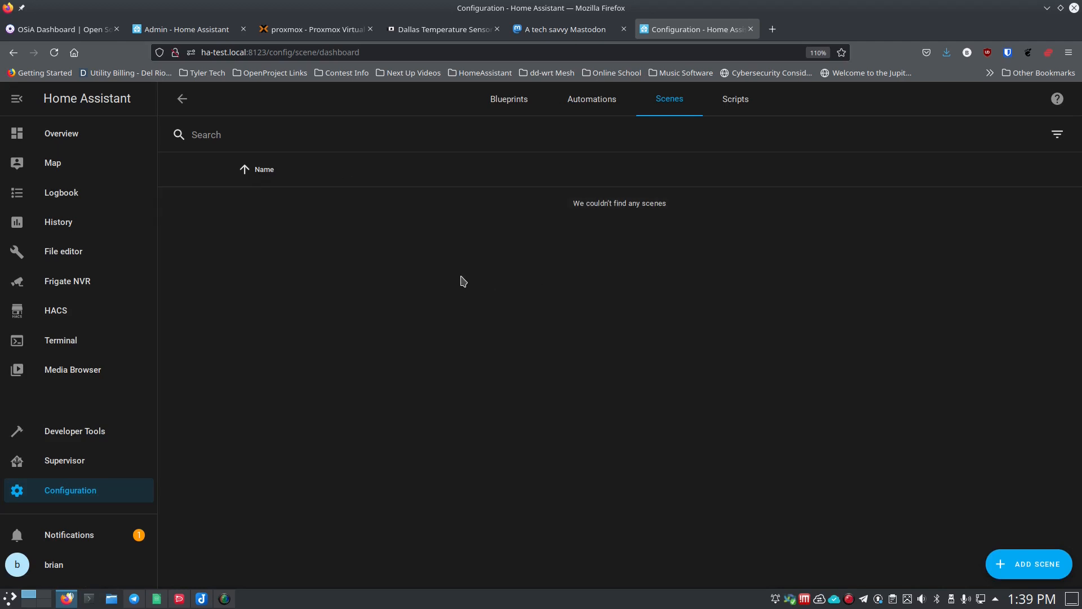
{"action": "left_click", "coordinate": [1023, 562]}
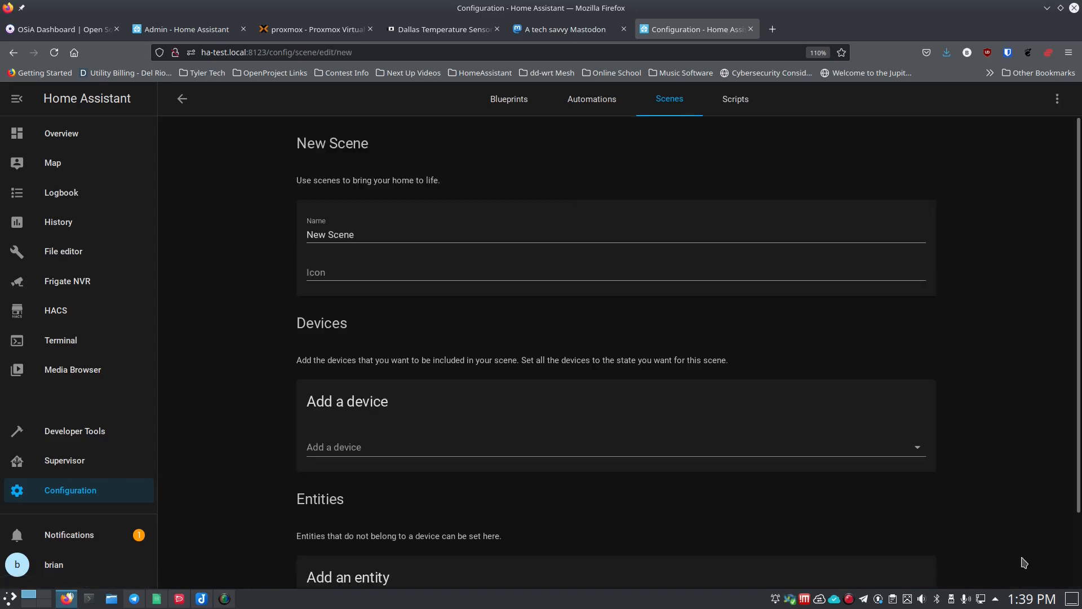
Name the new scene "Light and Roku Home".
{"action": "left_click", "coordinate": [391, 232]}
{"action": "left_click_drag", "start_coordinate": [392, 232], "coordinate": [287, 231]}
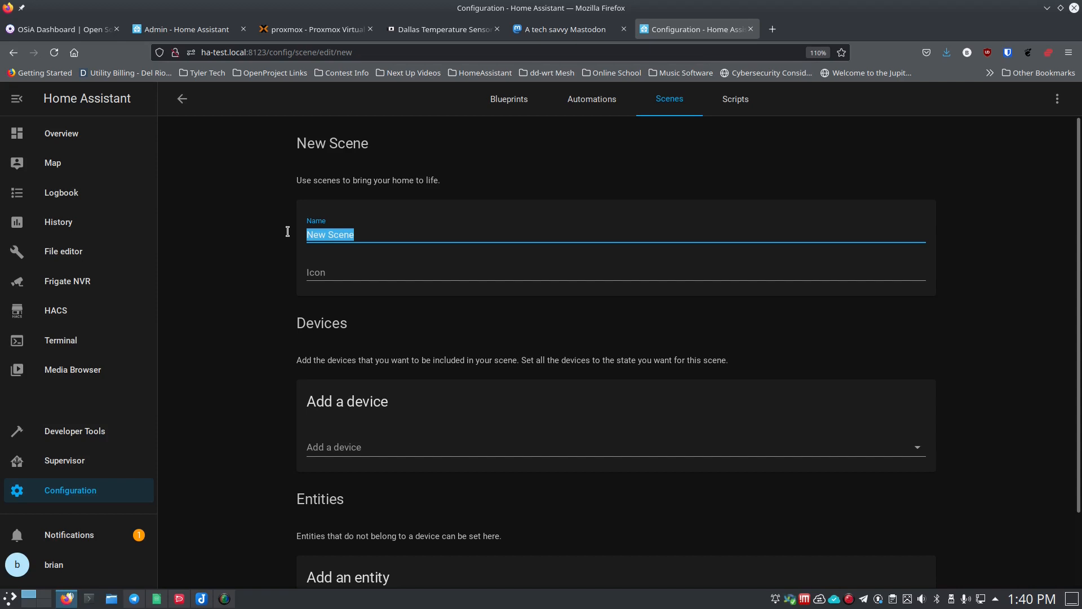
{"action": "type", "text": "Light and "}
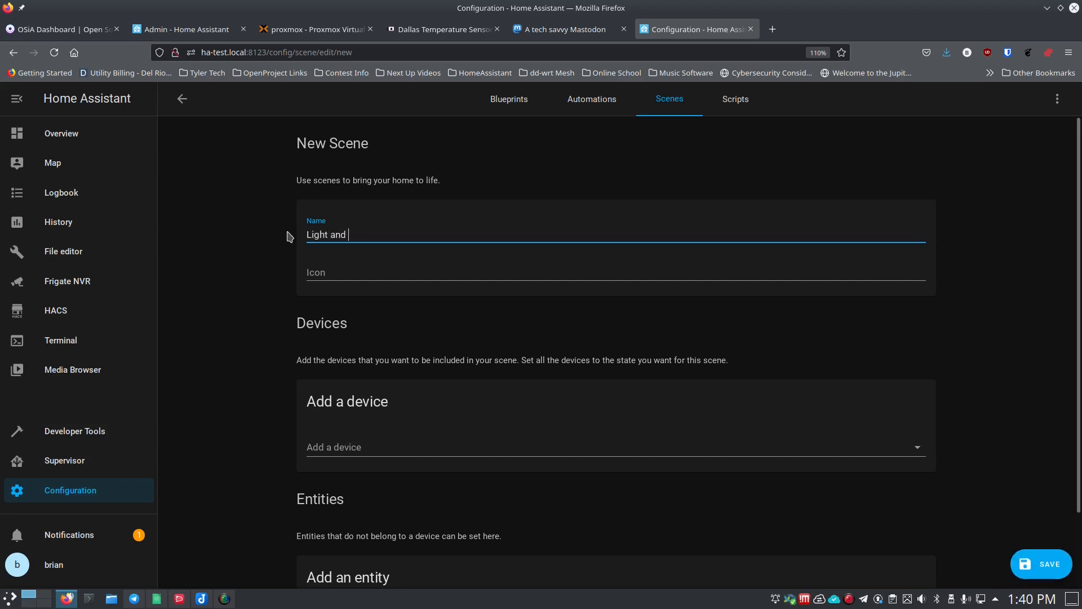
{"action": "type", "text": "Roku Home"}
{"action": "key", "text": "Tab"}
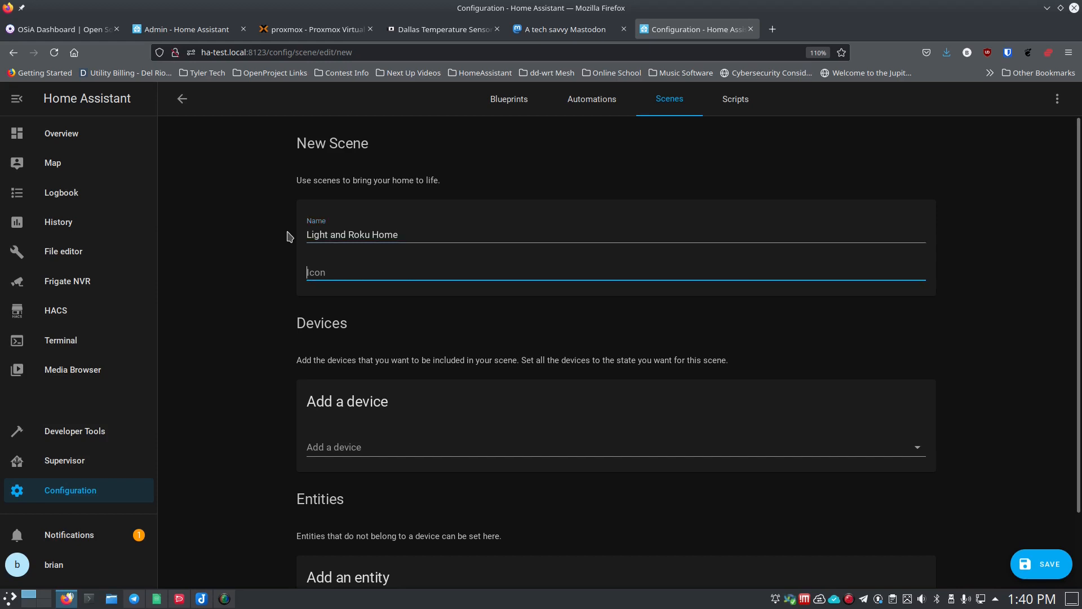
Try the icons mdi:lightbulb and mdi:fan for the scene, and clear the icon again.
{"action": "type", "text": "mdi"}
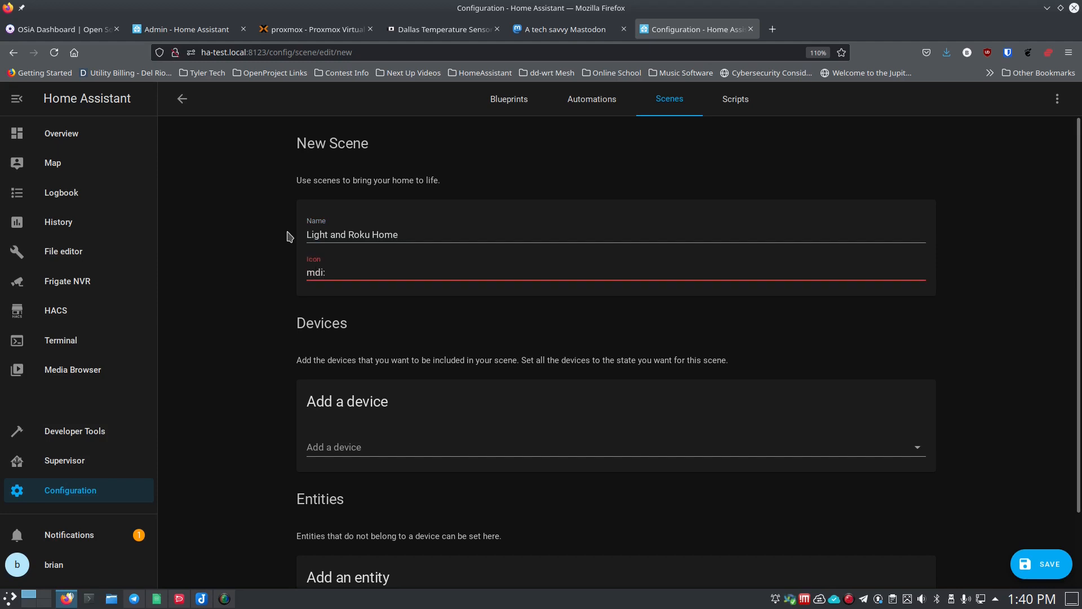
{"action": "type", "text": ":lightbulb"}
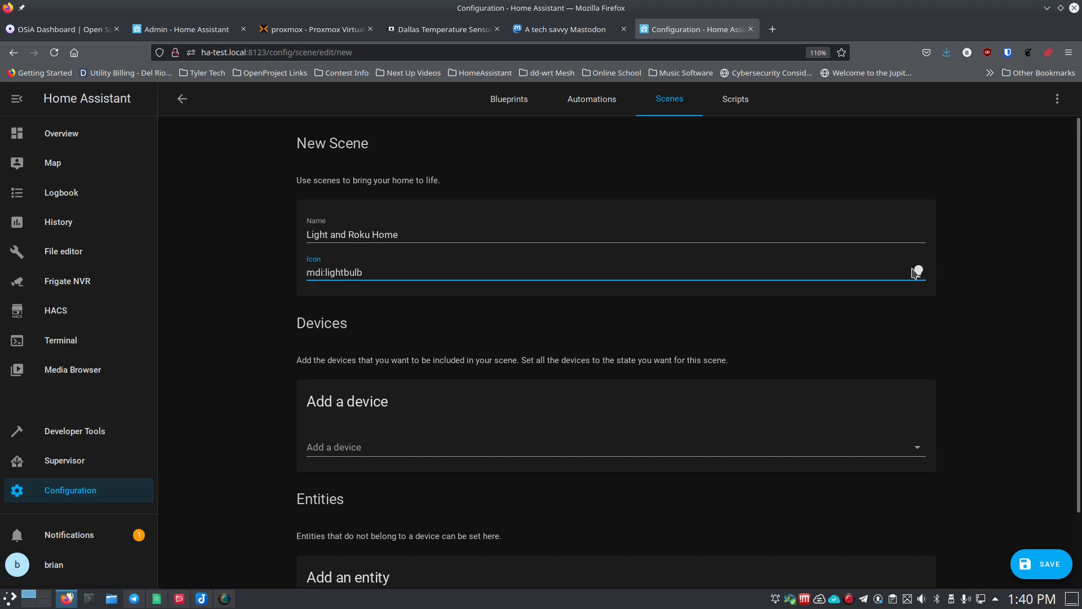
{"action": "key", "text": "BackSpace"}
{"action": "type", "text": "b"}
{"action": "key", "text": "BackSpace"}
{"action": "key", "text": "BackSpace"}
{"action": "key", "text": "BackSpace"}
{"action": "key", "text": "BackSpace"}
{"action": "key", "text": "BackSpace"}
{"action": "key", "text": "BackSpace"}
{"action": "key", "text": "BackSpace"}
{"action": "key", "text": "BackSpace"}
{"action": "key", "text": "BackSpace"}
{"action": "type", "text": "fan"}
{"action": "key", "text": "BackSpace"}
{"action": "key", "text": "BackSpace"}
{"action": "key", "text": "BackSpace"}
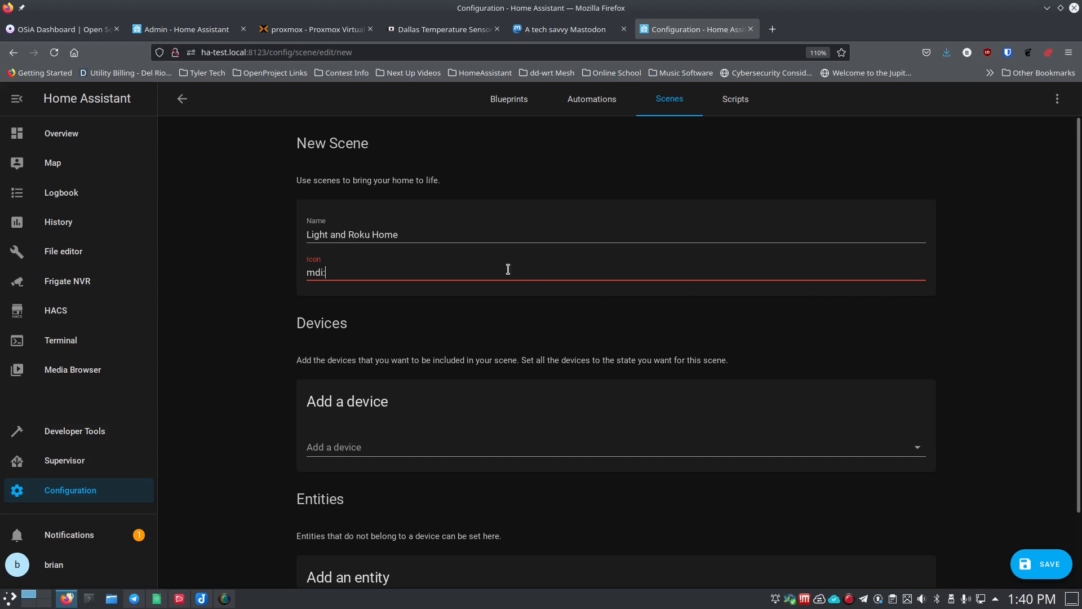
{"action": "left_click_drag", "start_coordinate": [341, 270], "coordinate": [293, 269]}
{"action": "key", "text": "BackSpace"}
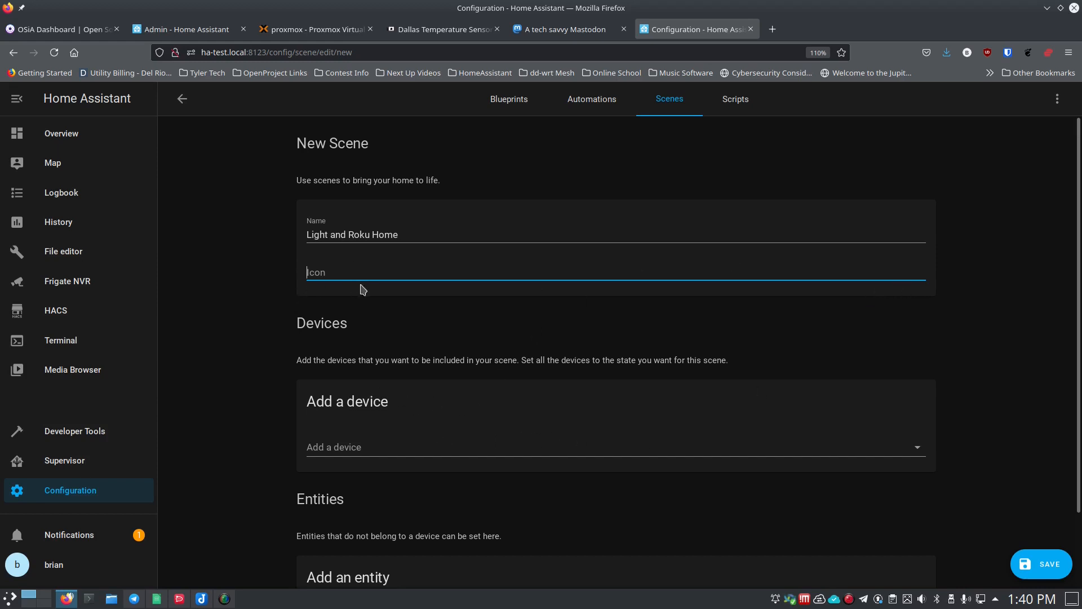
Add the device shelly_bulb_office_1 to the scene.
{"action": "scroll", "coordinate": [349, 318], "scroll_direction": "down", "scroll_amount": 2}
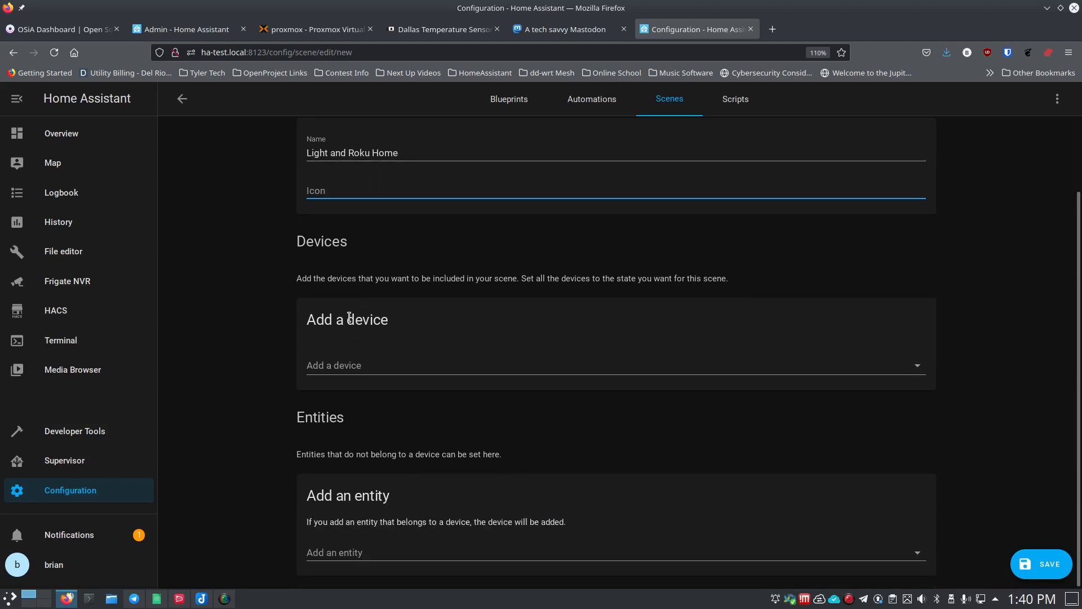
{"action": "left_click", "coordinate": [380, 366]}
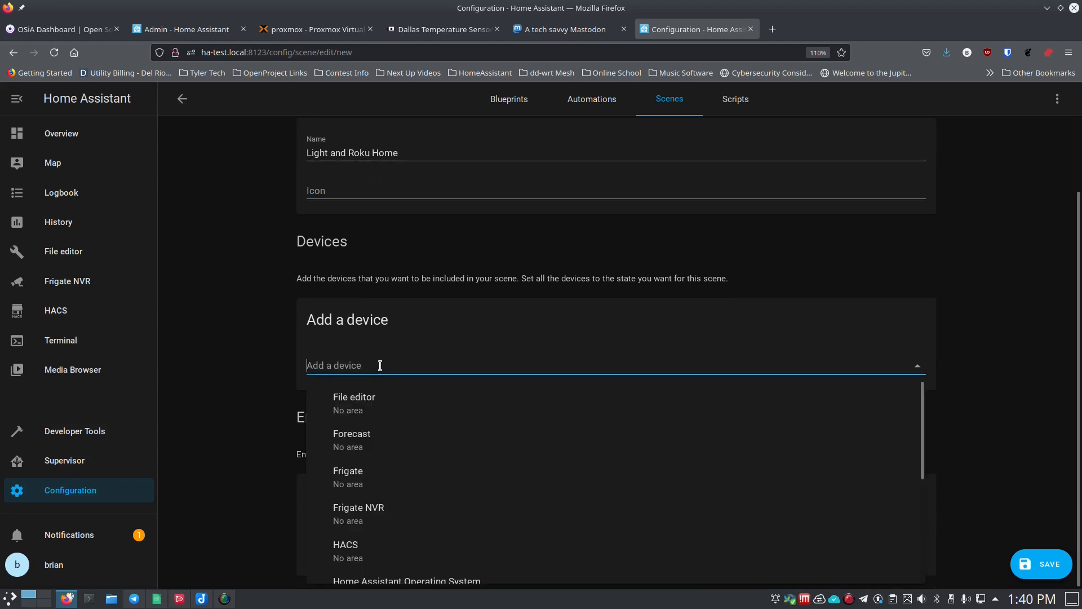
{"action": "left_click", "coordinate": [280, 366]}
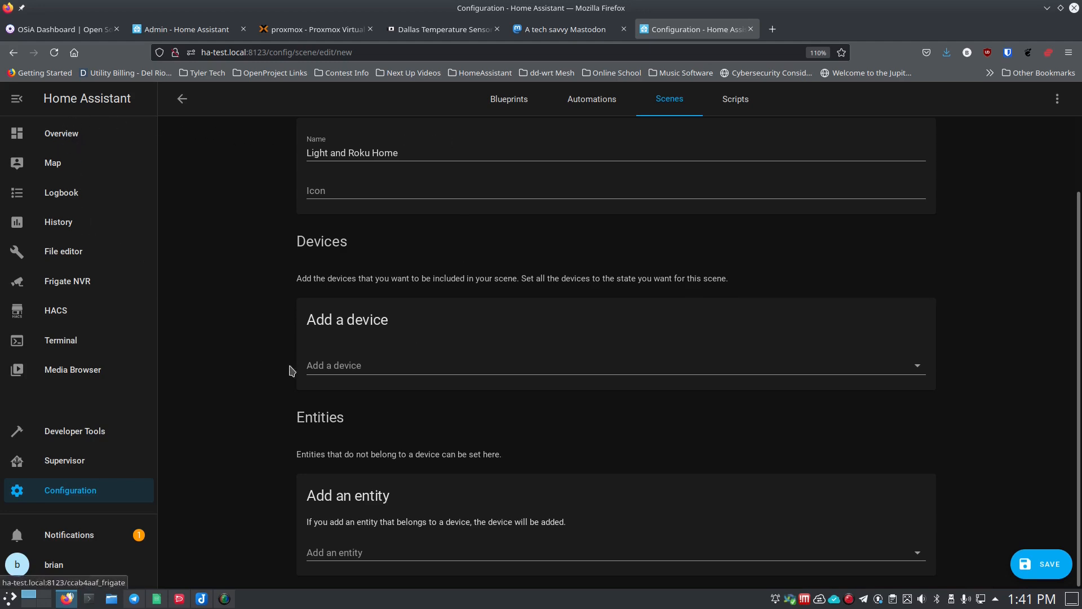
{"action": "left_click", "coordinate": [377, 367]}
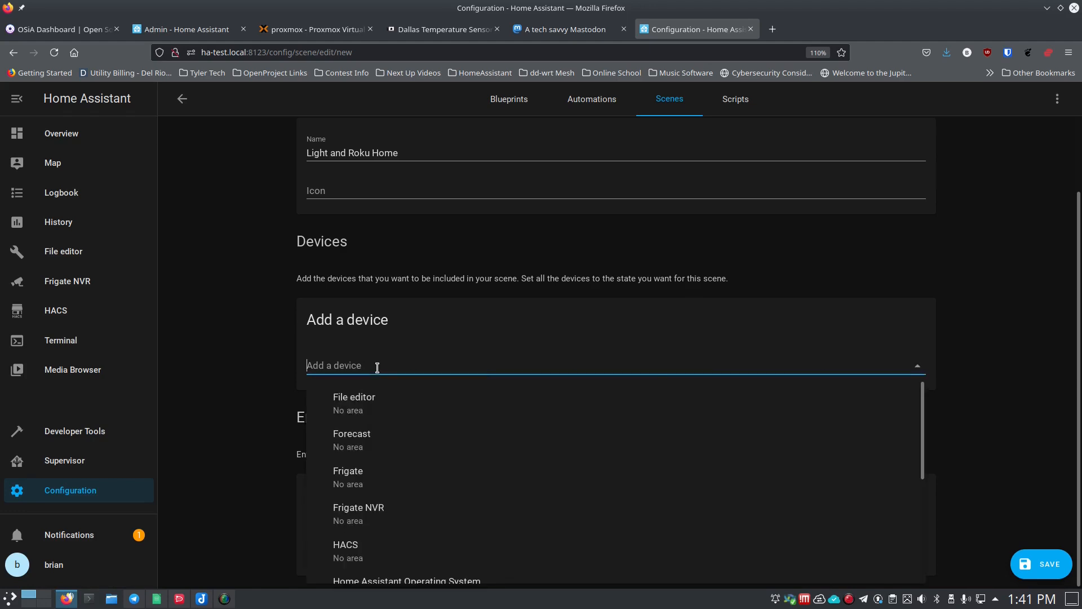
{"action": "type", "text": "lig"}
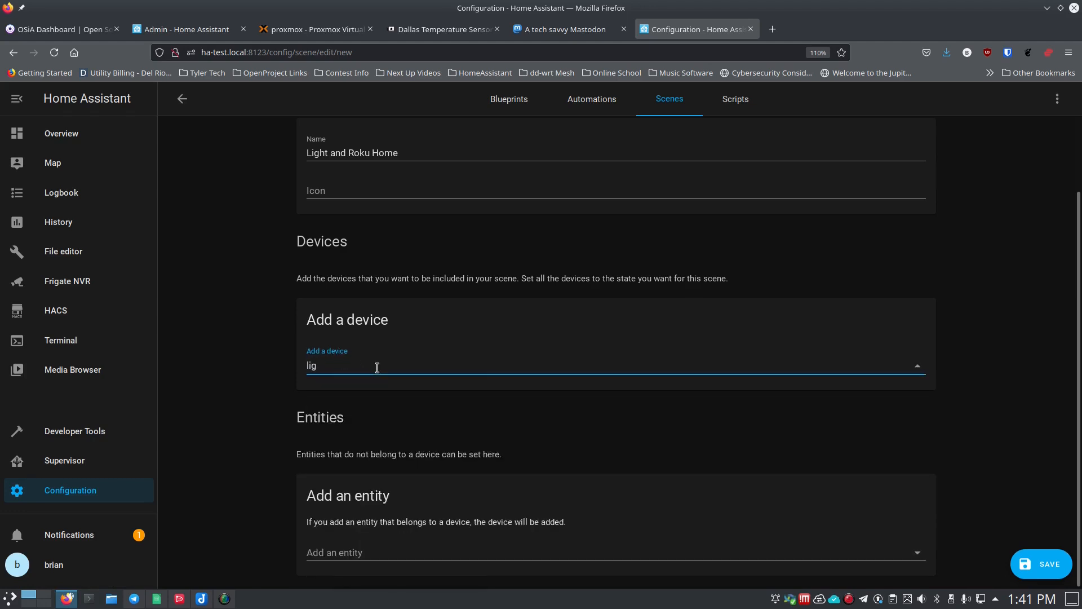
{"action": "key", "text": "BackSpace"}
{"action": "key", "text": "BackSpace"}
{"action": "key", "text": "BackSpace"}
{"action": "type", "text": "sh"}
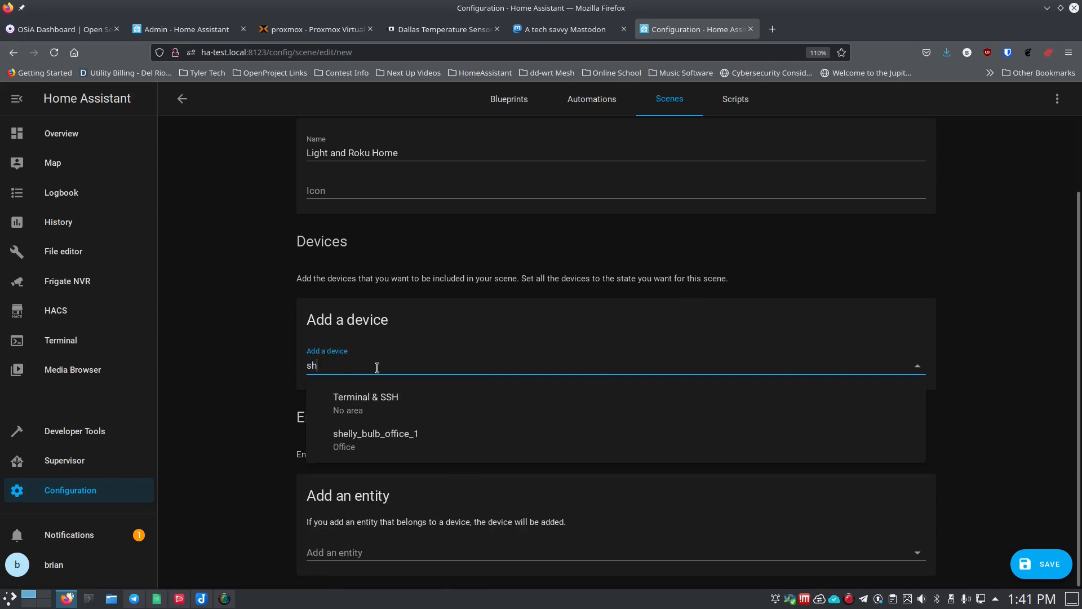
{"action": "left_click", "coordinate": [372, 439]}
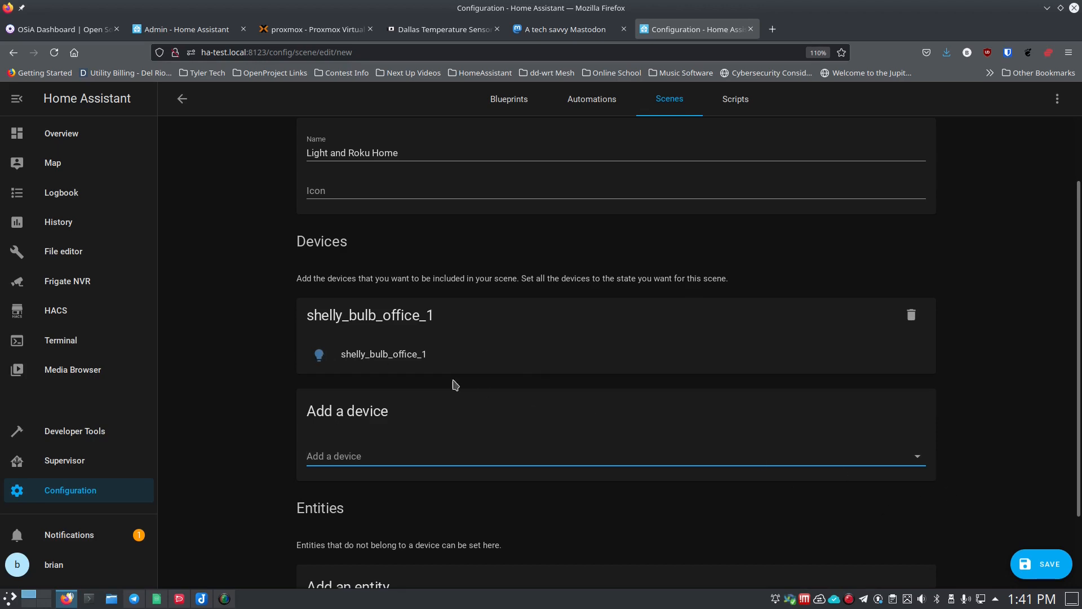
Turn on shelly_bulb_office_1 at about two thirds brightness with a nearly neutral color temperature.
{"action": "left_click", "coordinate": [323, 355]}
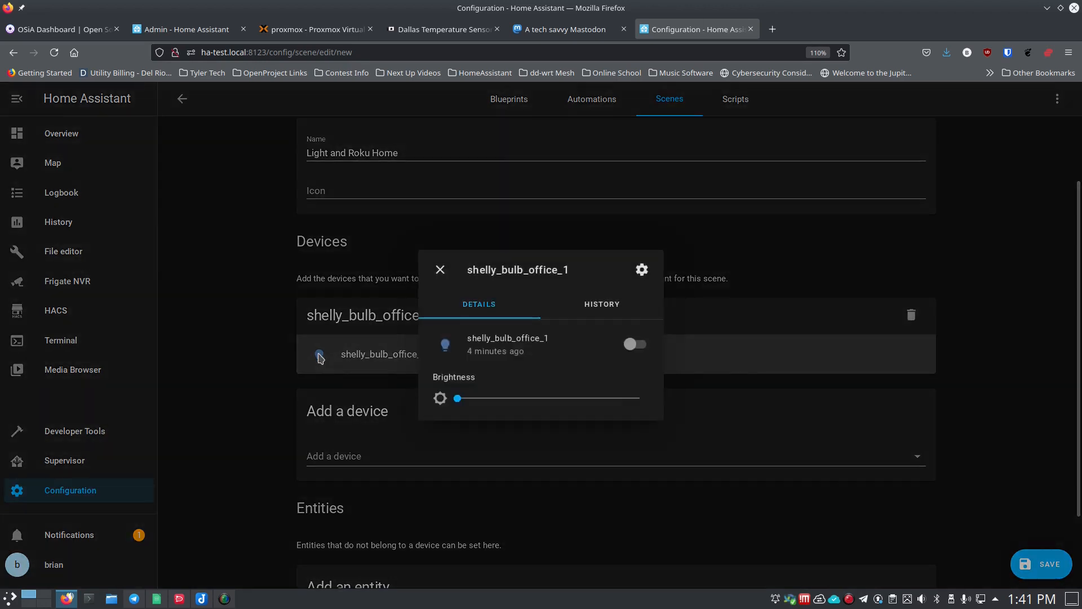
{"action": "left_click_drag", "start_coordinate": [457, 398], "coordinate": [591, 402]}
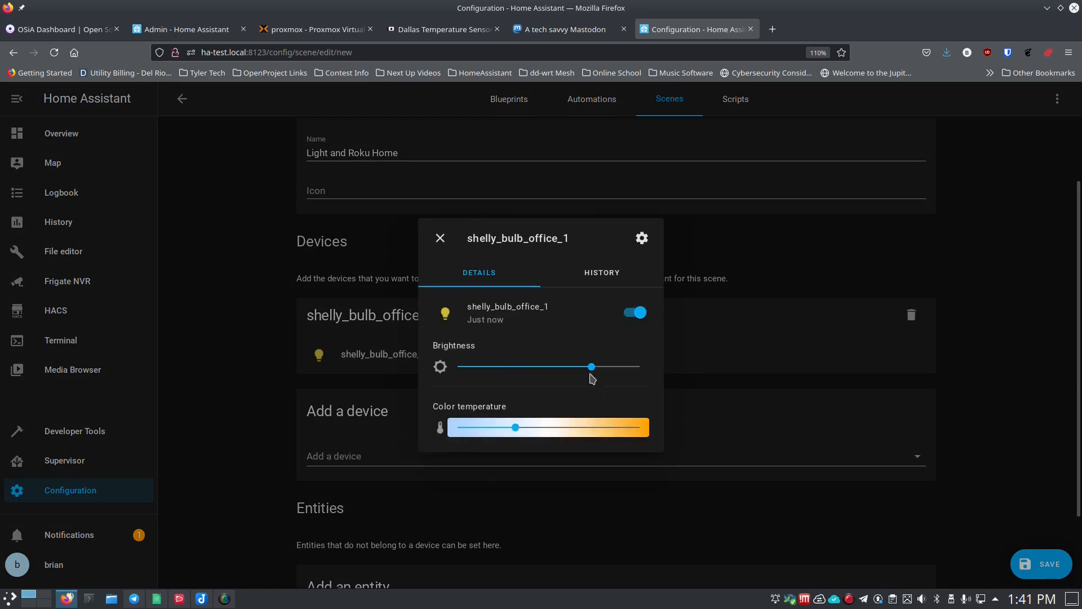
{"action": "left_click_drag", "start_coordinate": [516, 428], "coordinate": [537, 432]}
{"action": "left_click", "coordinate": [536, 430]}
{"action": "left_click_drag", "start_coordinate": [589, 370], "coordinate": [575, 369]}
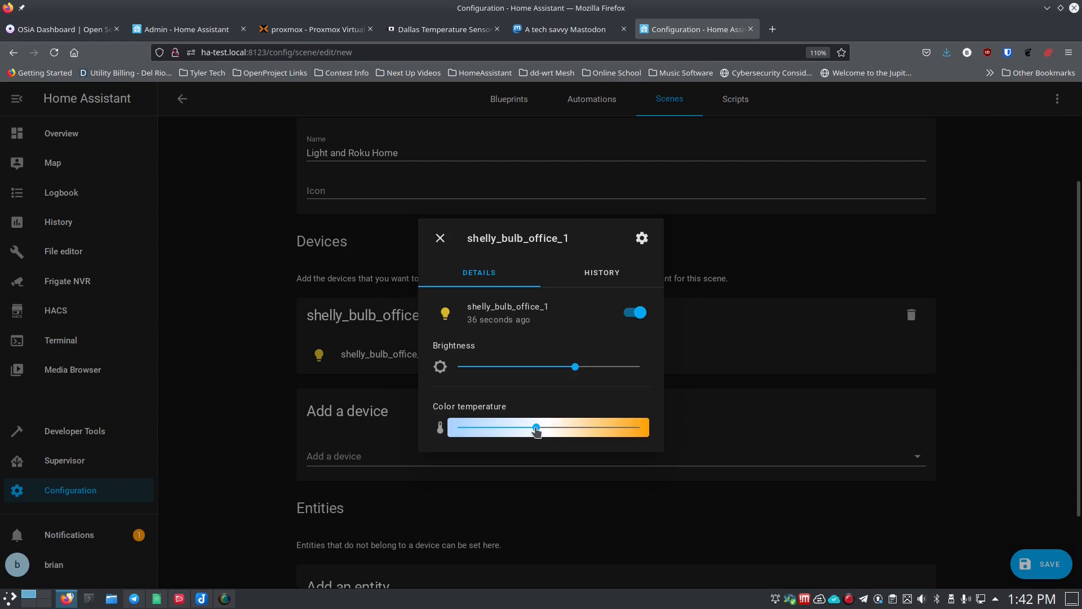
Try a warmer color temperature on the bulb, return it to nearly neutral, and raise the brightness to almost full.
{"action": "left_click_drag", "start_coordinate": [536, 427], "coordinate": [571, 429]}
{"action": "left_click_drag", "start_coordinate": [571, 430], "coordinate": [537, 430]}
{"action": "left_click_drag", "start_coordinate": [576, 370], "coordinate": [620, 371]}
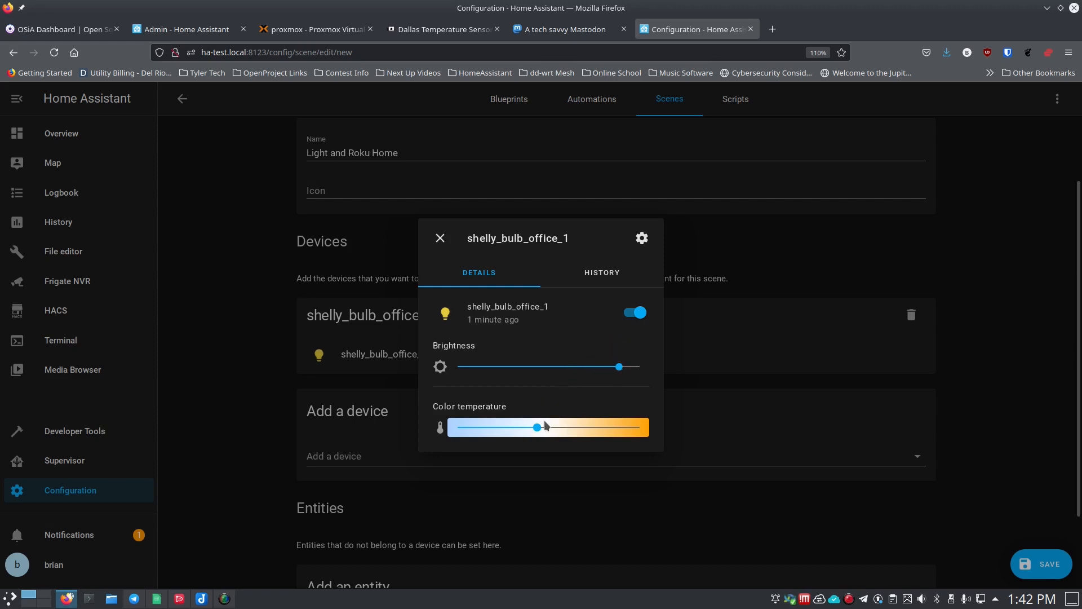
Set the bulb to a slightly warm color temperature, dim it to about a quarter brightness, and close its settings.
{"action": "left_click_drag", "start_coordinate": [538, 428], "coordinate": [569, 430]}
{"action": "left_click_drag", "start_coordinate": [618, 369], "coordinate": [507, 375]}
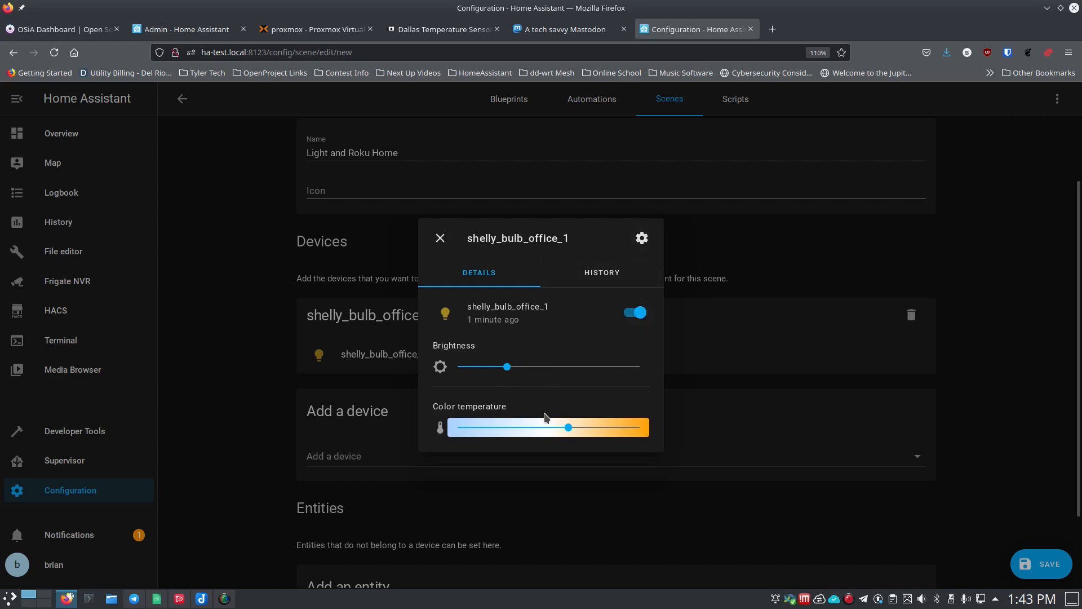
{"action": "left_click", "coordinate": [440, 238]}
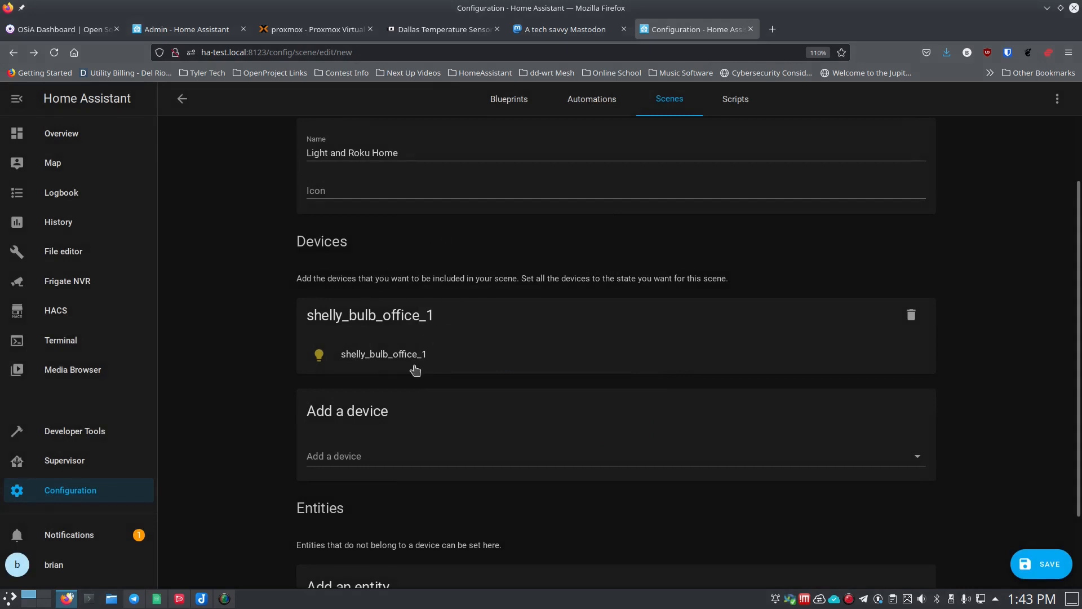
Check which other devices are available to add and review the scene's device and entity sections.
{"action": "left_click", "coordinate": [380, 454]}
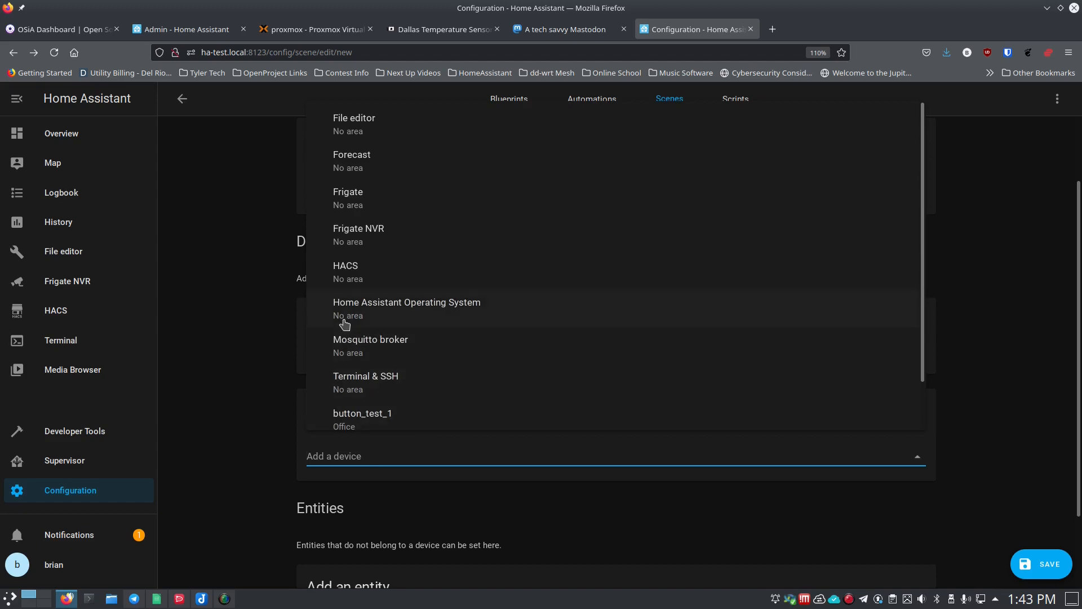
{"action": "left_click", "coordinate": [263, 399]}
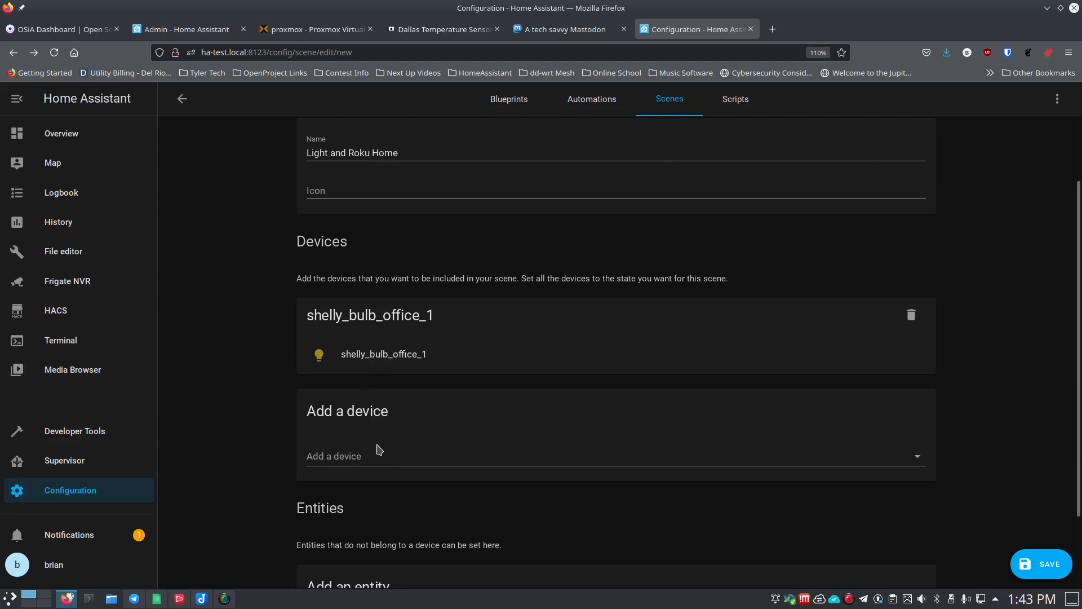
{"action": "scroll", "coordinate": [270, 394], "scroll_direction": "down", "scroll_amount": 3}
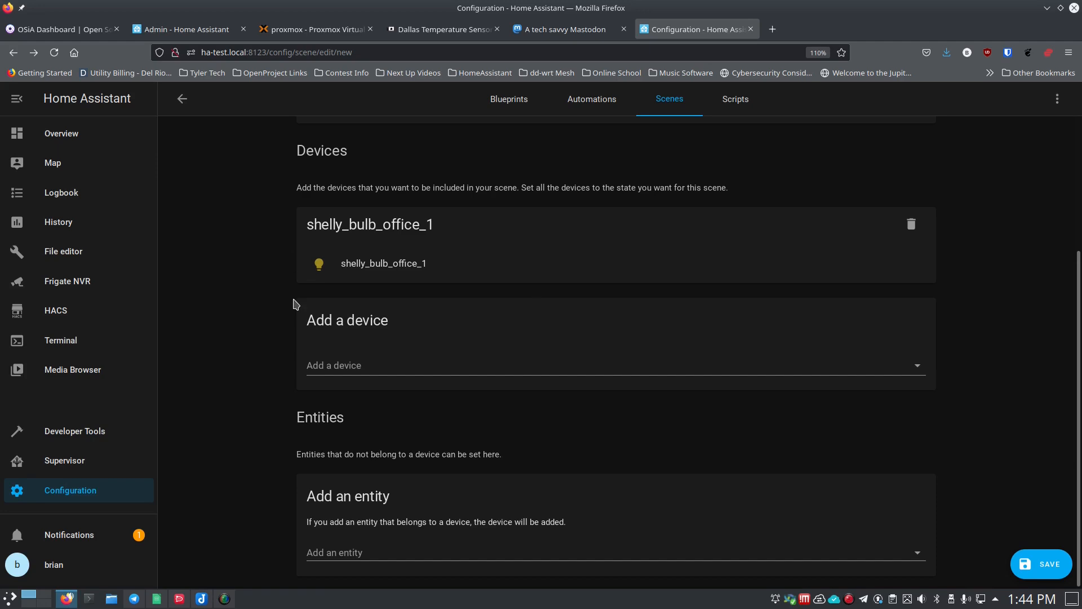
{"action": "scroll", "coordinate": [462, 248], "scroll_direction": "up", "scroll_amount": 2}
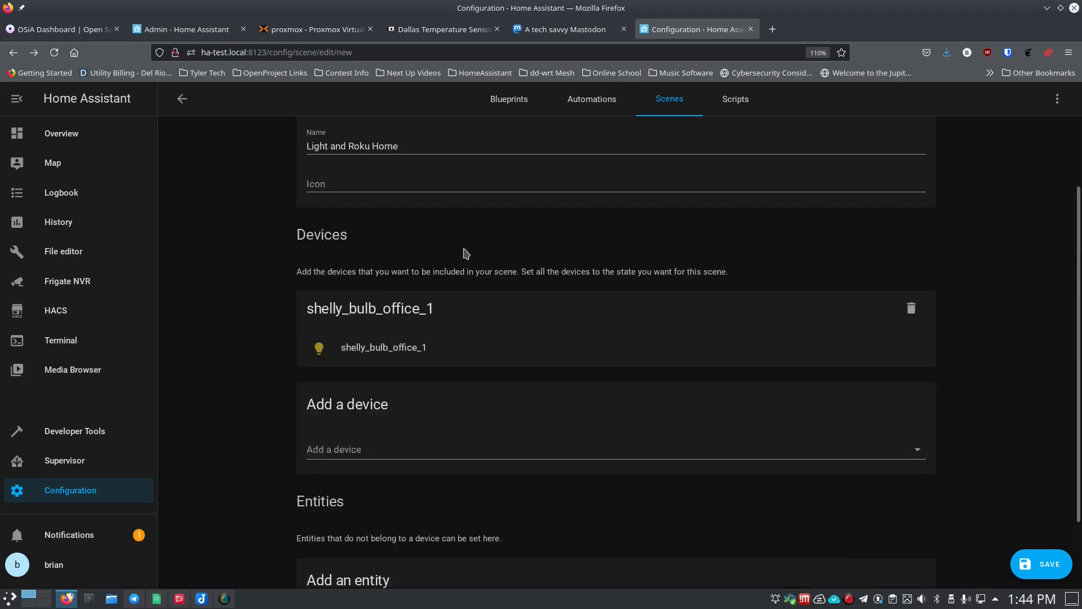
{"action": "scroll", "coordinate": [468, 253], "scroll_direction": "up", "scroll_amount": 2}
{"action": "scroll", "coordinate": [476, 255], "scroll_direction": "down", "scroll_amount": 4}
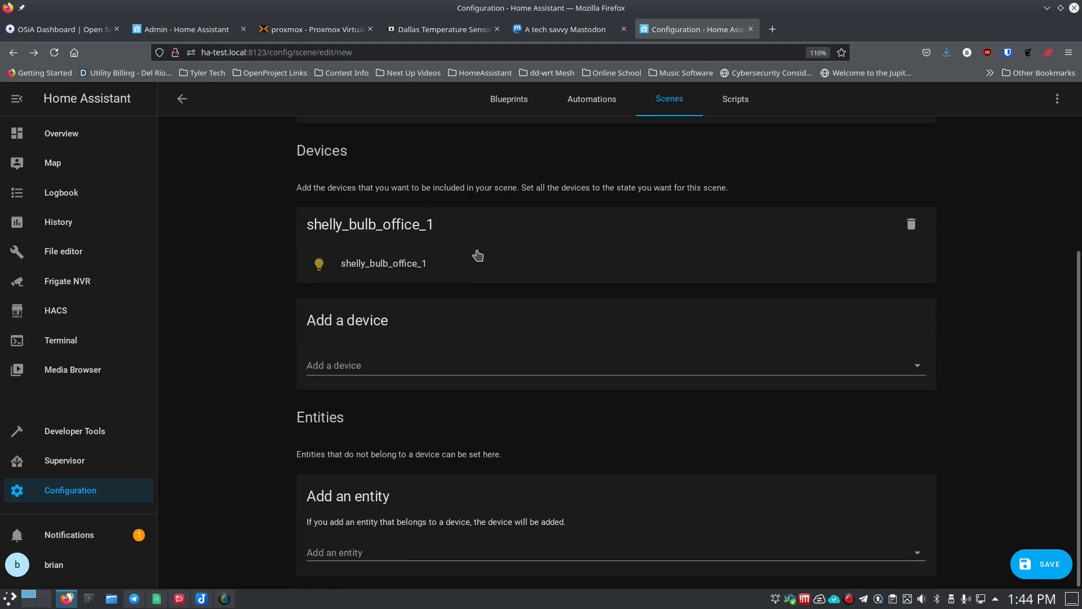
Switch to the homeassistant.local instance and open its list of scenes.
{"action": "left_click", "coordinate": [200, 37]}
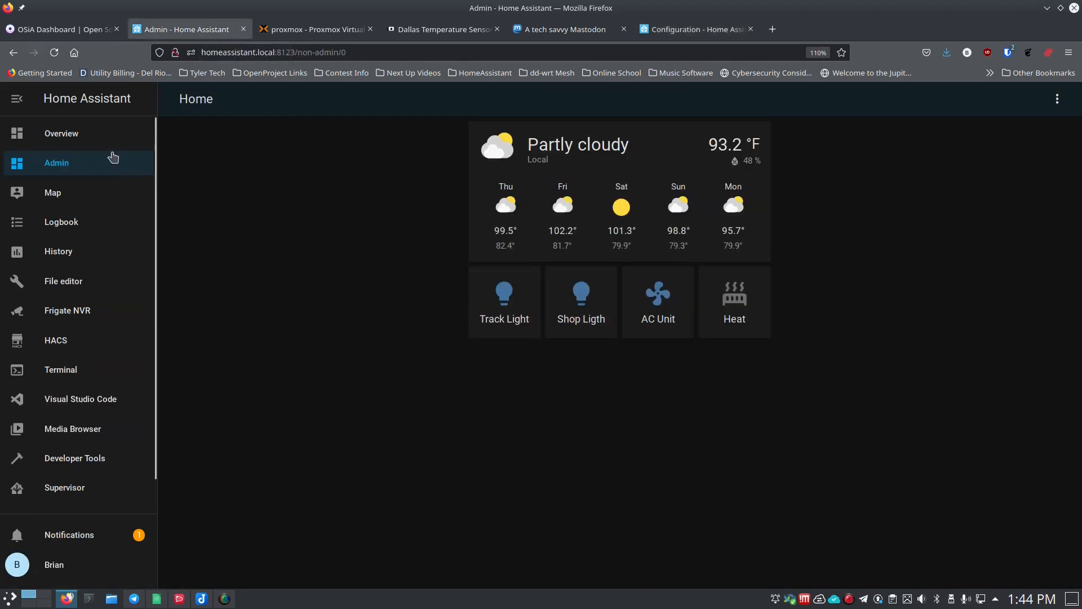
{"action": "left_click", "coordinate": [62, 133]}
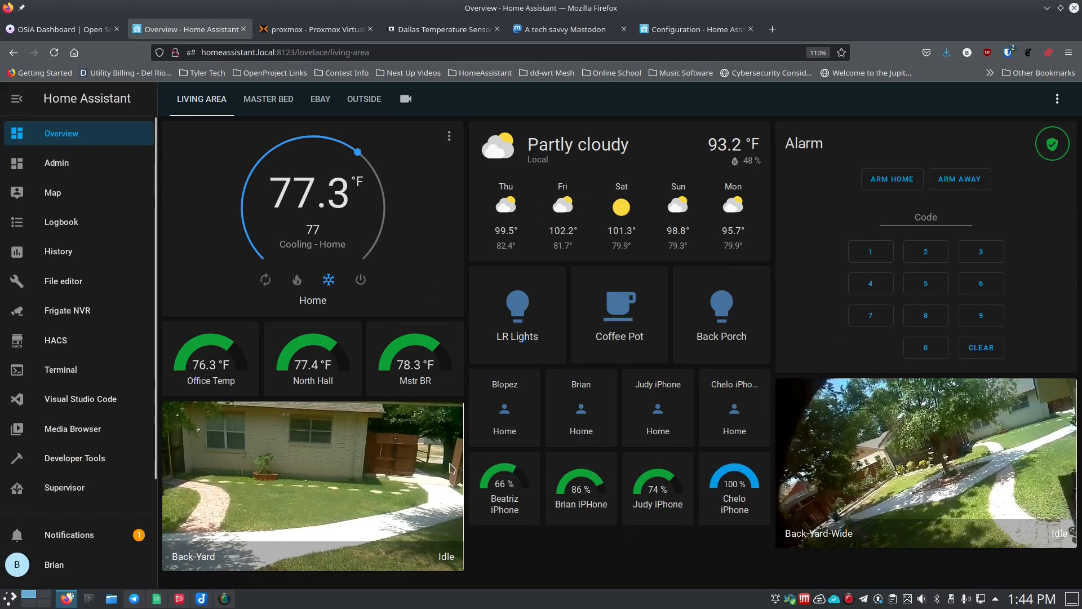
{"action": "scroll", "coordinate": [71, 484], "scroll_direction": "down", "scroll_amount": 1}
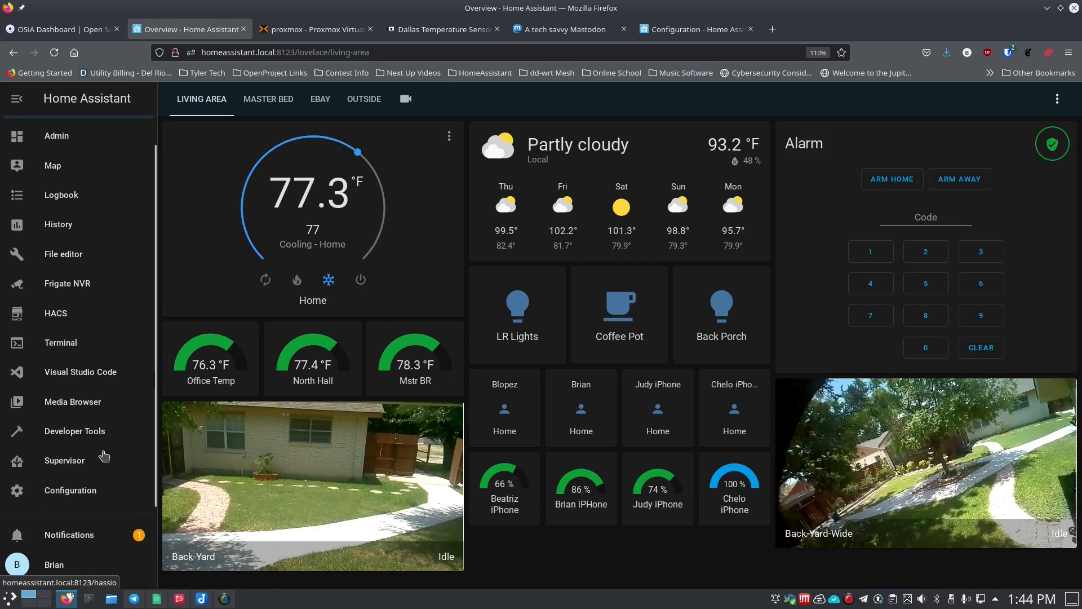
{"action": "left_click", "coordinate": [70, 494]}
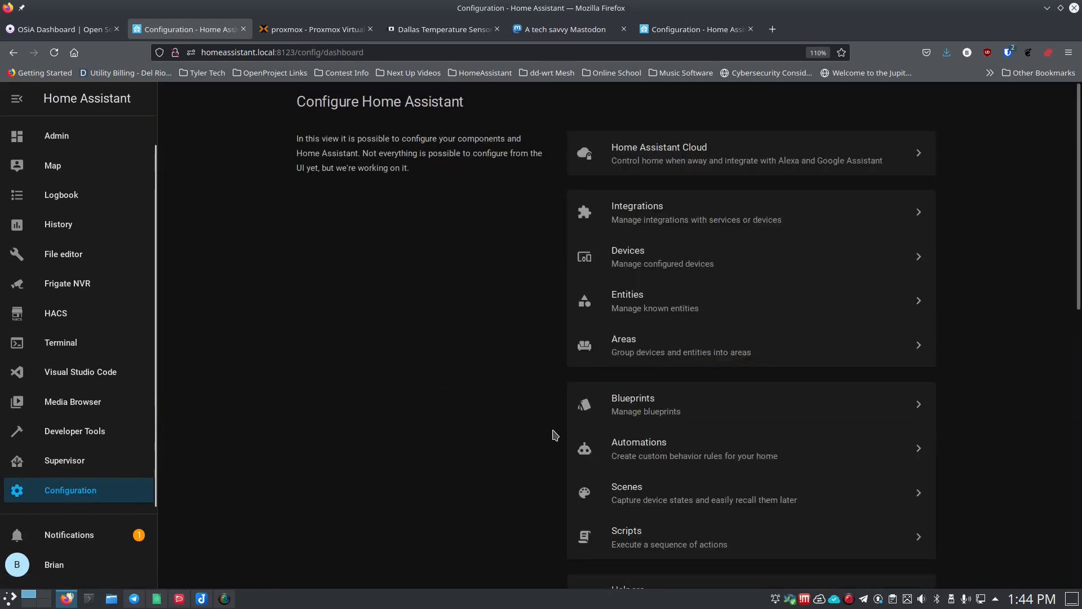
{"action": "left_click", "coordinate": [585, 488]}
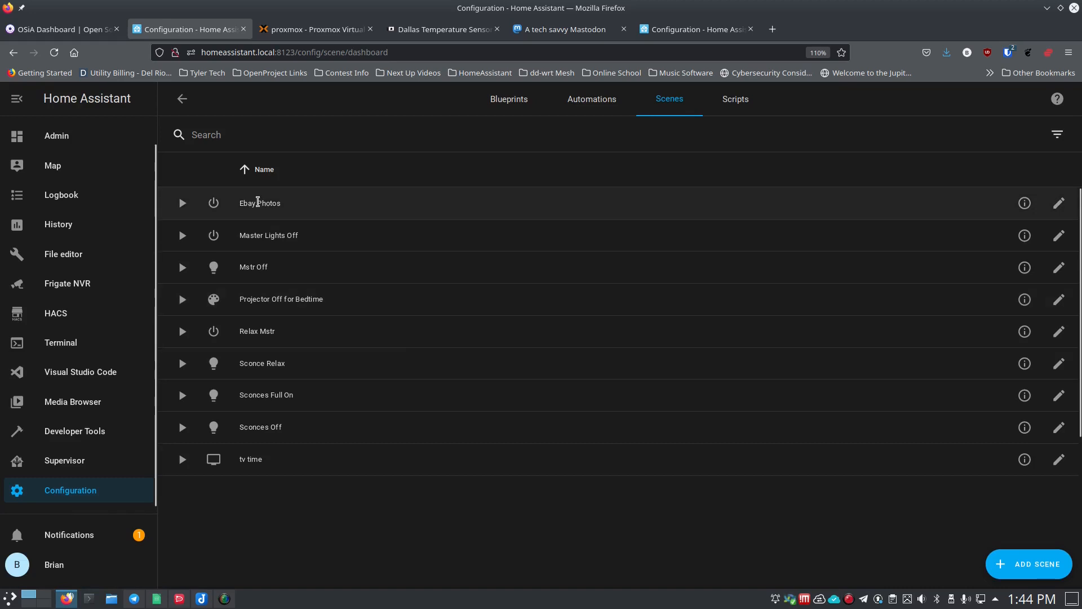
Enlarge the page to 170% and look through the existing scenes.
{"action": "key", "text": "ctrl+plus"}
{"action": "key", "text": "ctrl+plus"}
{"action": "key", "text": "ctrl+plus"}
{"action": "key", "text": "ctrl+plus"}
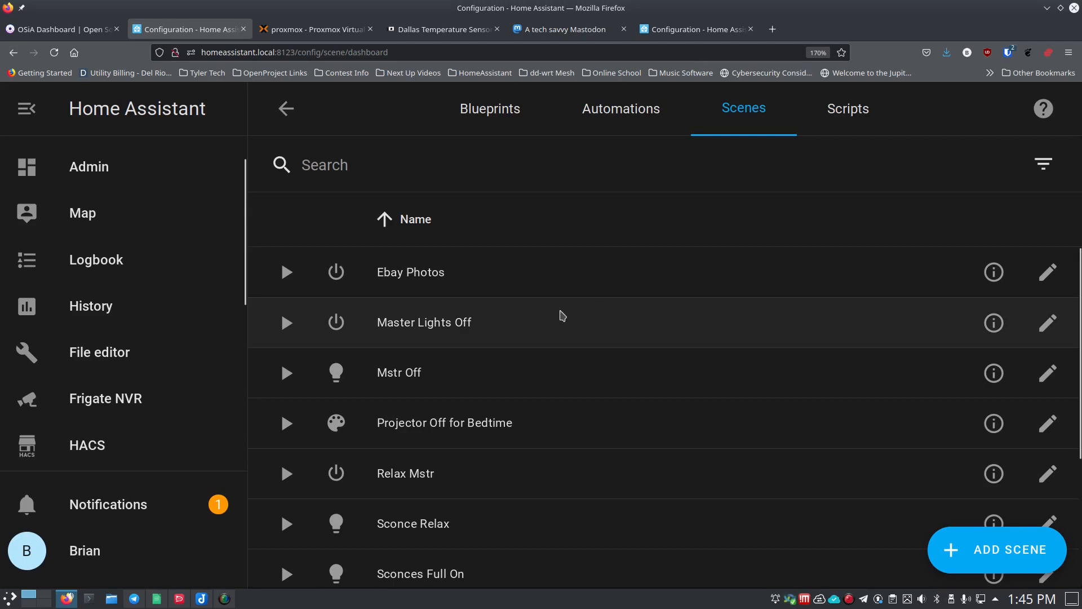
{"action": "scroll", "coordinate": [540, 318], "scroll_direction": "down", "scroll_amount": 4}
{"action": "scroll", "coordinate": [536, 317], "scroll_direction": "up", "scroll_amount": 4}
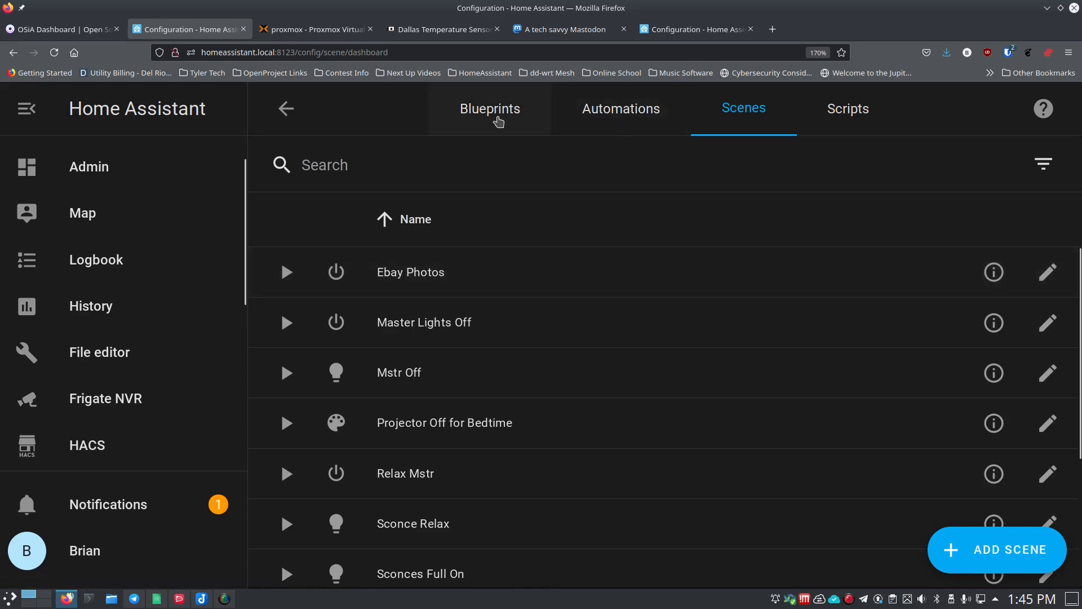
Open the EBAY view of the Overview dashboard to check the scene buttons placed there.
{"action": "left_click", "coordinate": [97, 174]}
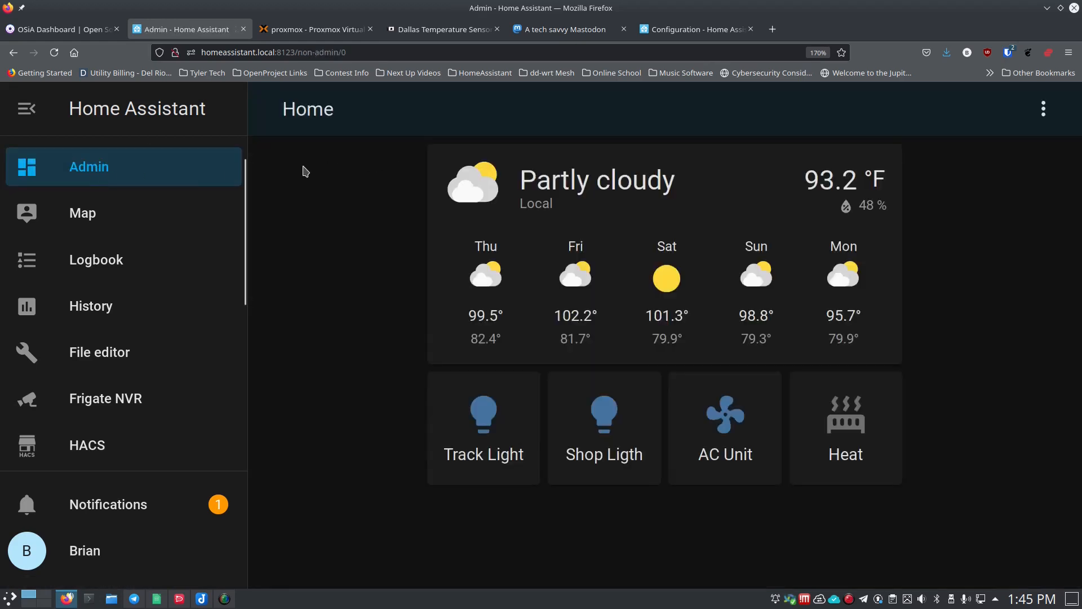
{"action": "left_click", "coordinate": [103, 175]}
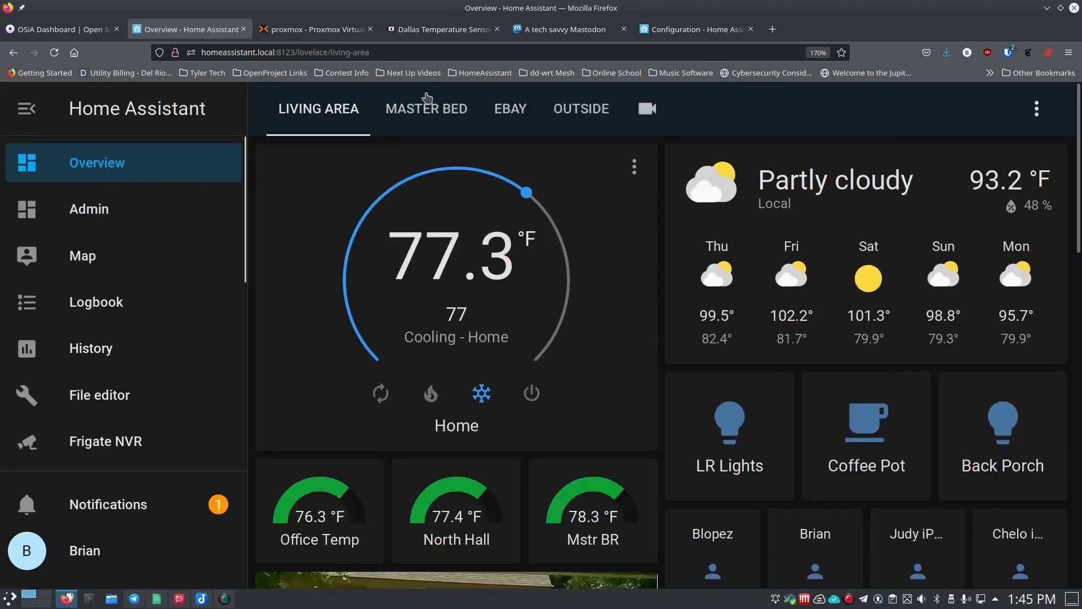
{"action": "left_click", "coordinate": [517, 113]}
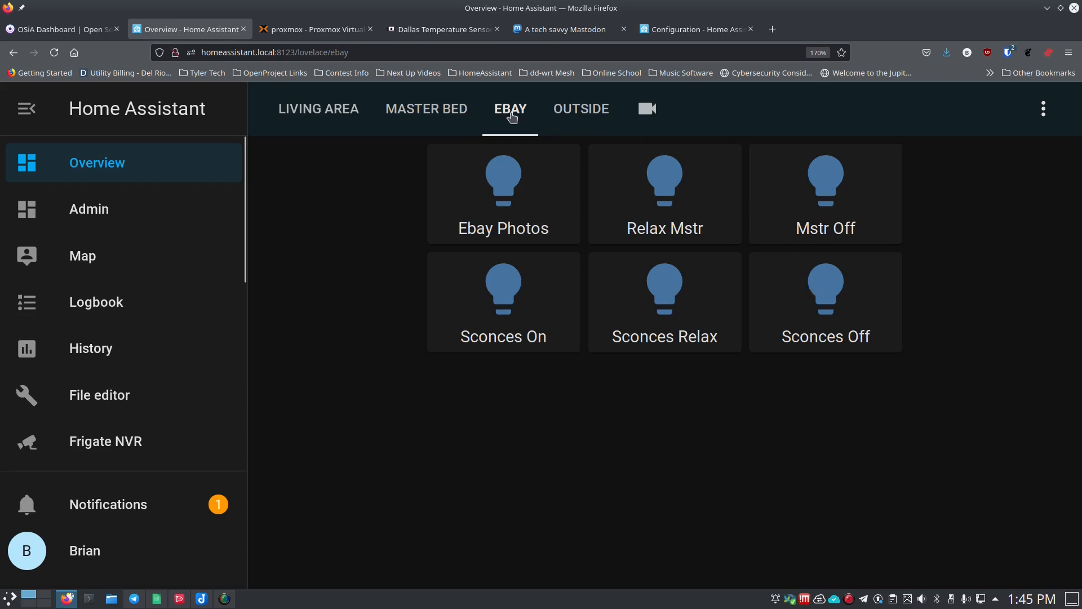
Return to the list of scenes in the configuration and open the Ebay Photos scene for editing.
{"action": "scroll", "coordinate": [135, 437], "scroll_direction": "down", "scroll_amount": 5}
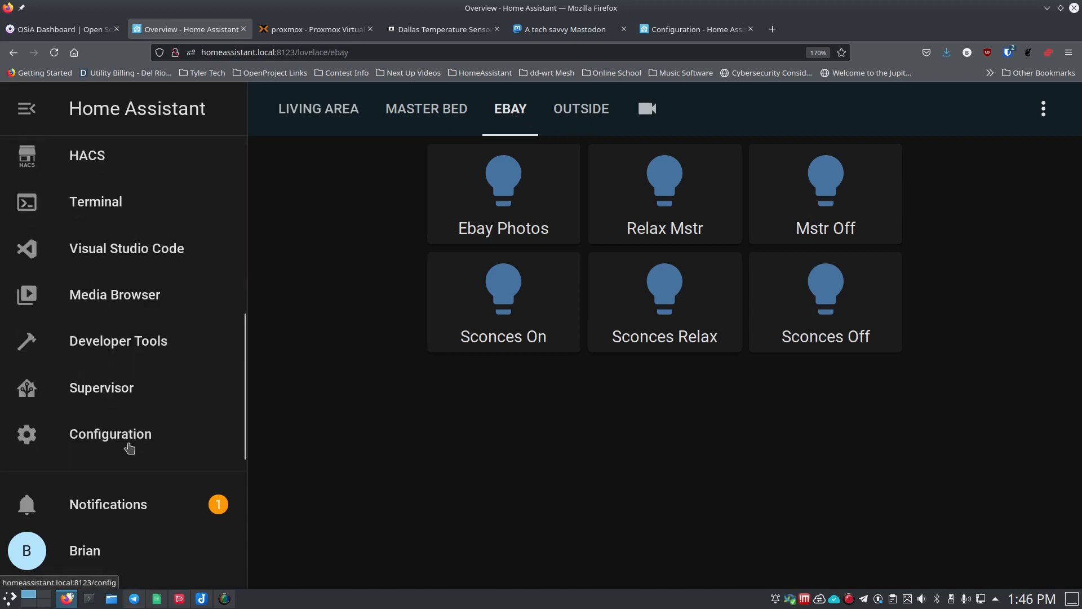
{"action": "left_click", "coordinate": [129, 447]}
{"action": "scroll", "coordinate": [604, 452], "scroll_direction": "down", "scroll_amount": 2}
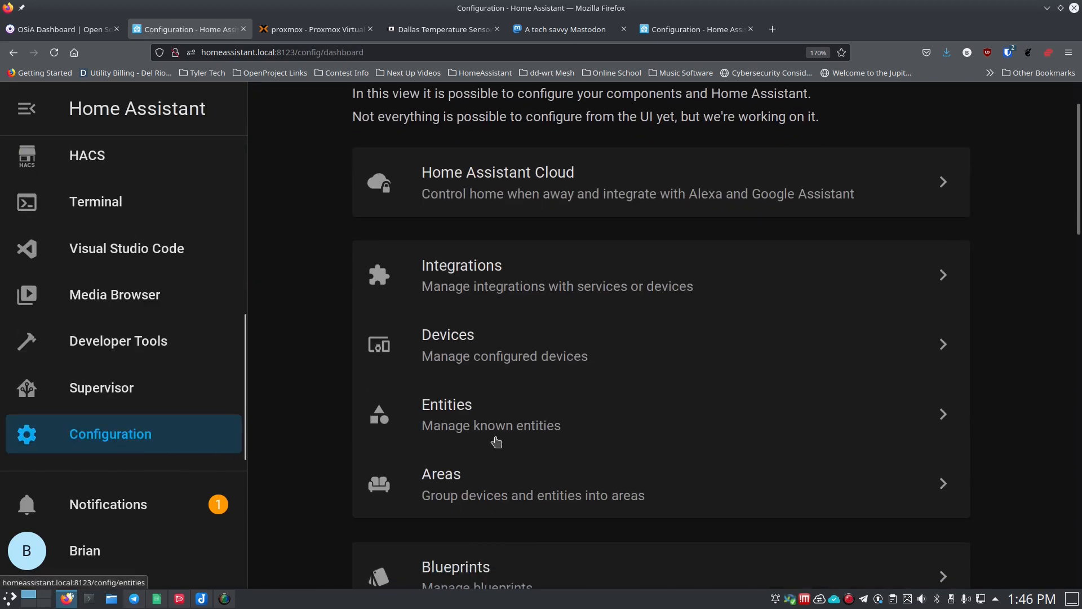
{"action": "scroll", "coordinate": [496, 442], "scroll_direction": "down", "scroll_amount": 8}
{"action": "scroll", "coordinate": [495, 433], "scroll_direction": "up", "scroll_amount": 4}
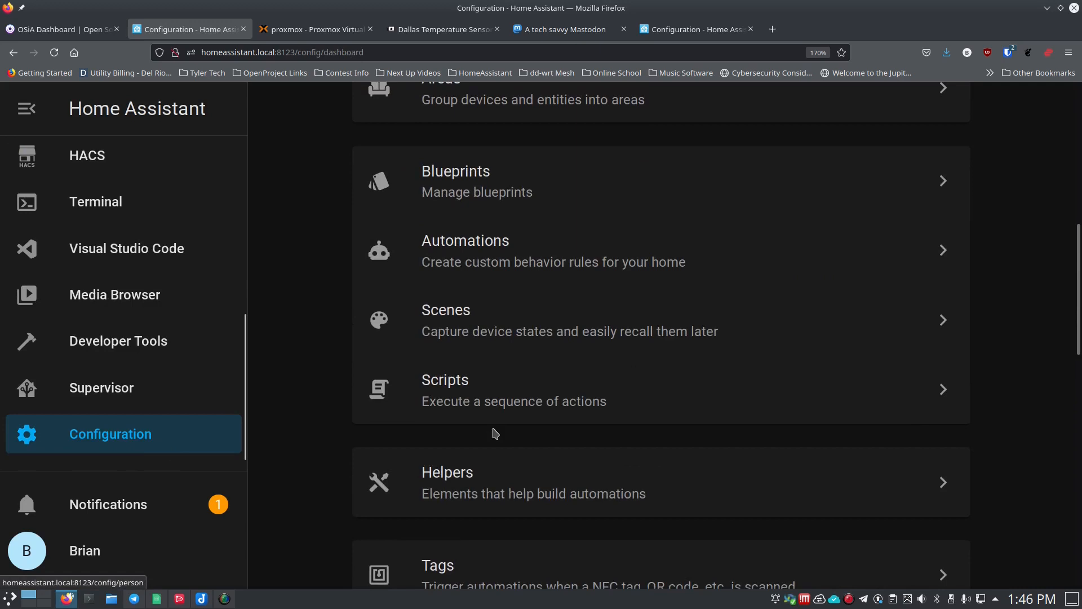
{"action": "left_click", "coordinate": [467, 337]}
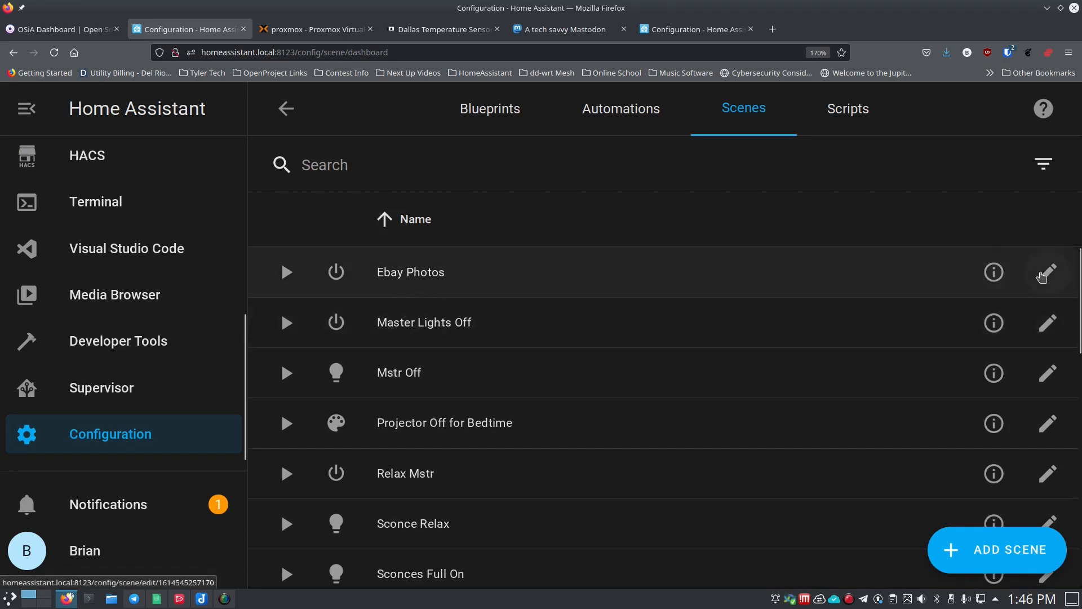
{"action": "left_click", "coordinate": [1044, 274]}
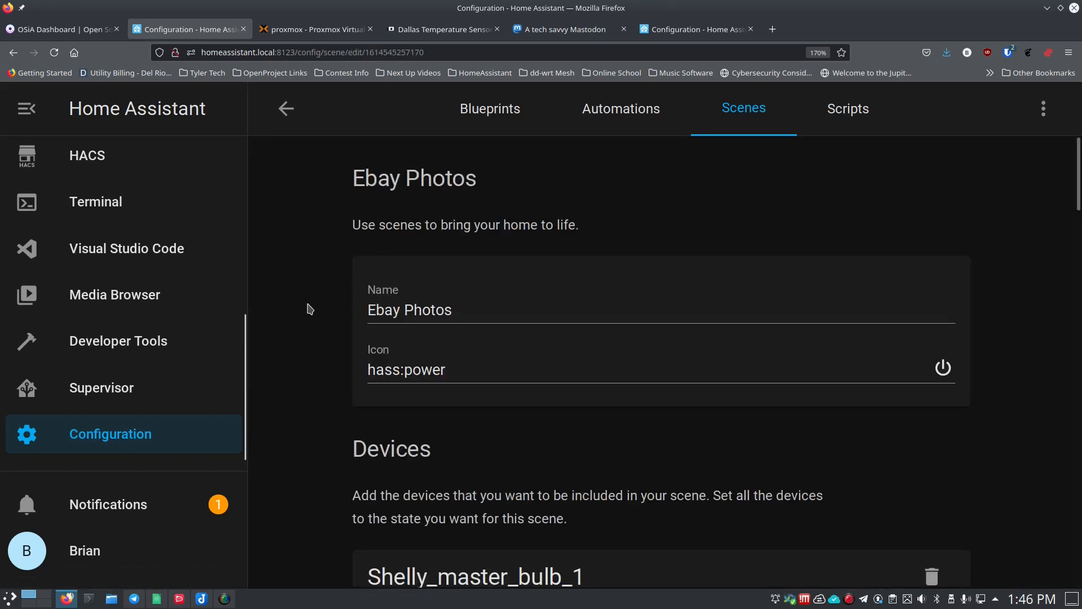
Examine the Shelly master bulbs included as devices in the Ebay Photos scene.
{"action": "scroll", "coordinate": [313, 326], "scroll_direction": "down", "scroll_amount": 5}
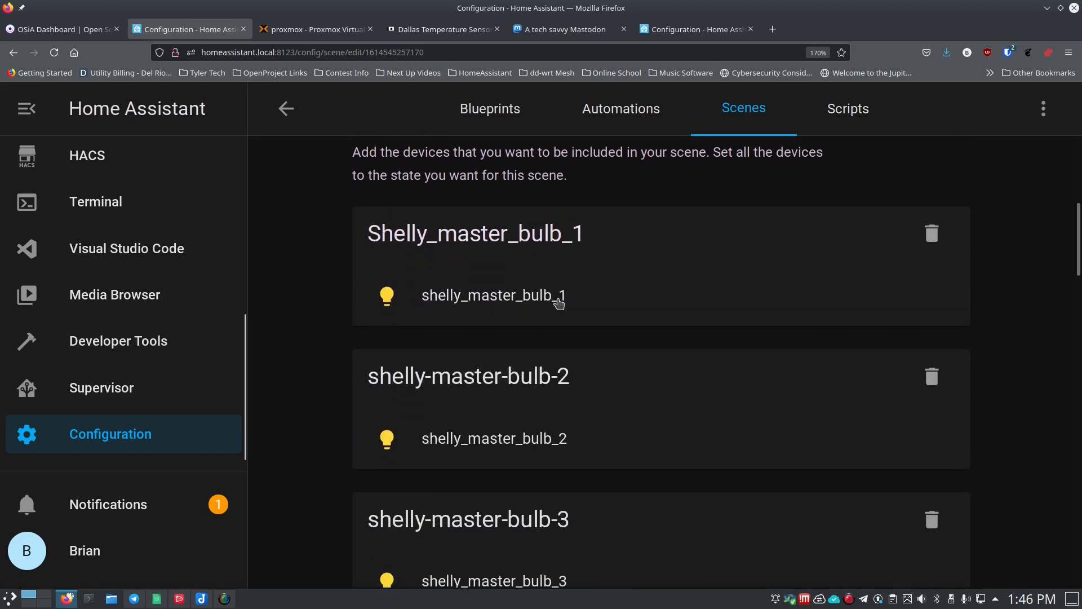
{"action": "scroll", "coordinate": [497, 392], "scroll_direction": "down", "scroll_amount": 3}
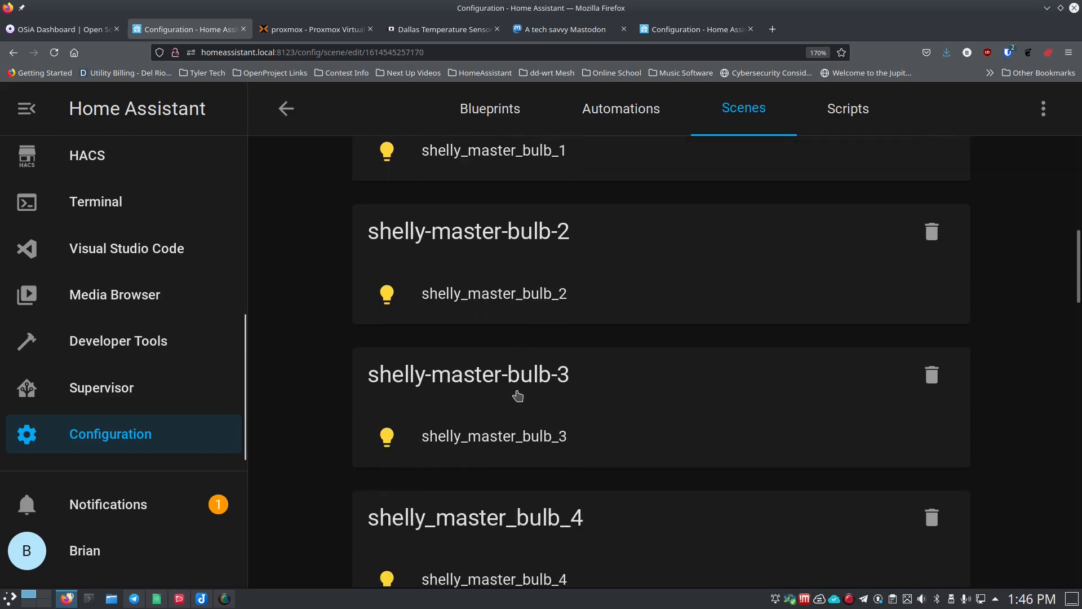
{"action": "scroll", "coordinate": [483, 378], "scroll_direction": "down", "scroll_amount": 5}
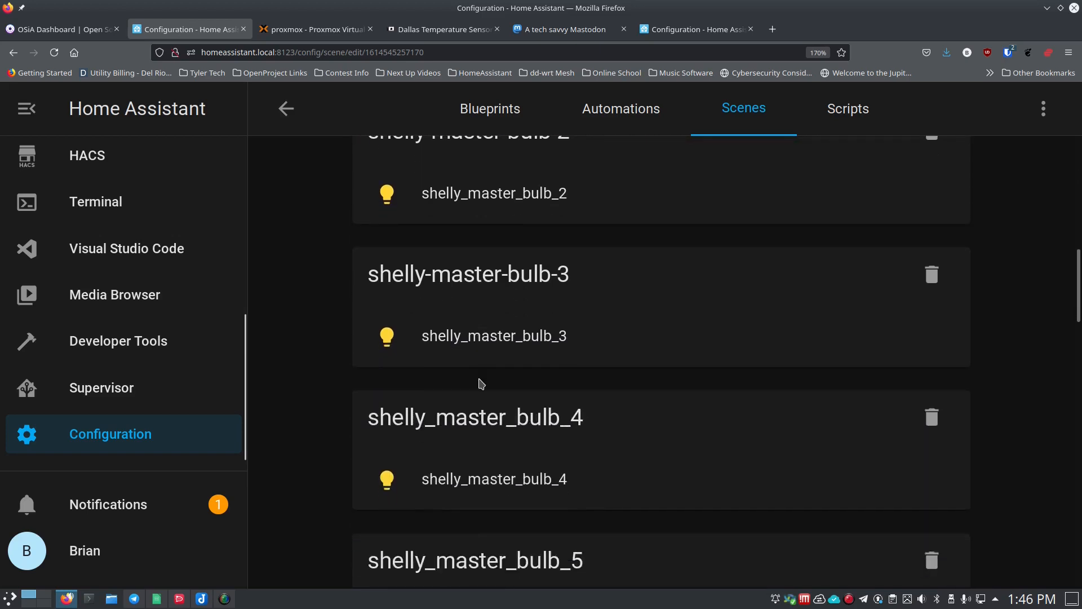
{"action": "scroll", "coordinate": [481, 384], "scroll_direction": "down", "scroll_amount": 5}
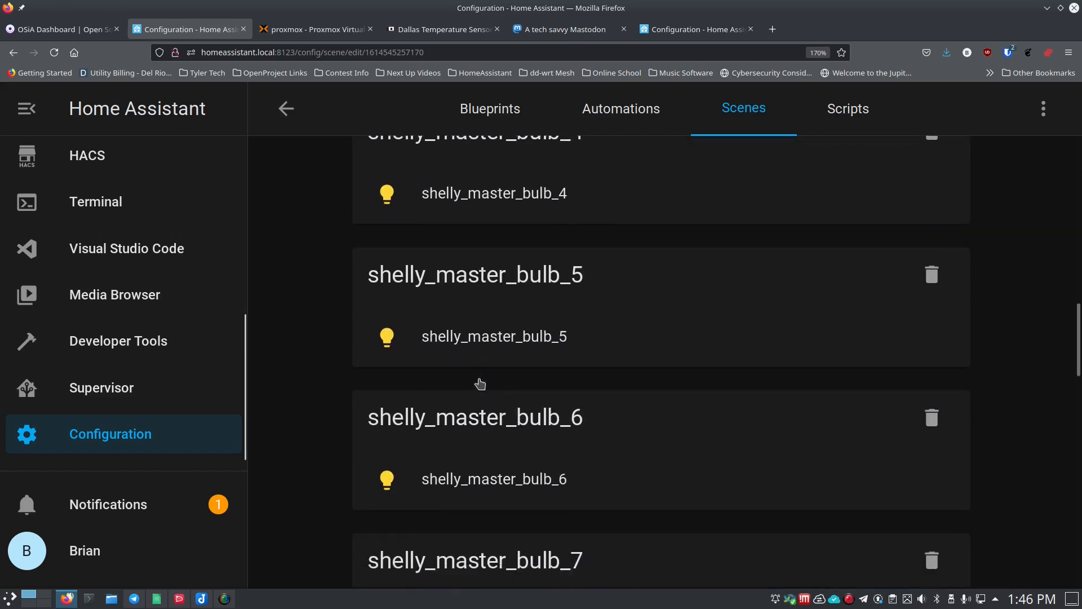
{"action": "scroll", "coordinate": [481, 383], "scroll_direction": "down", "scroll_amount": 6}
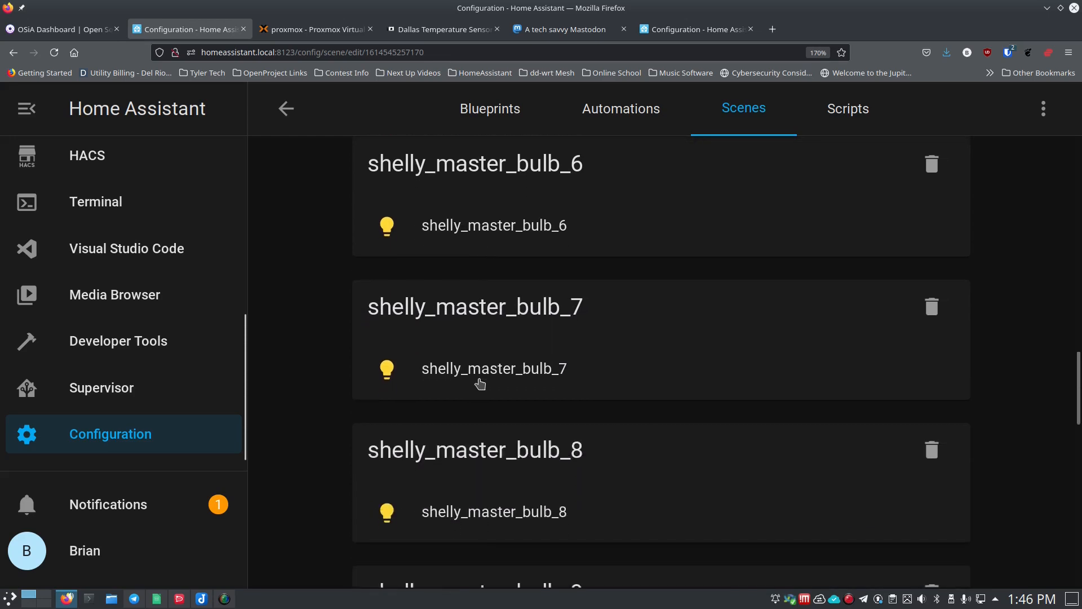
{"action": "scroll", "coordinate": [481, 384], "scroll_direction": "down", "scroll_amount": 5}
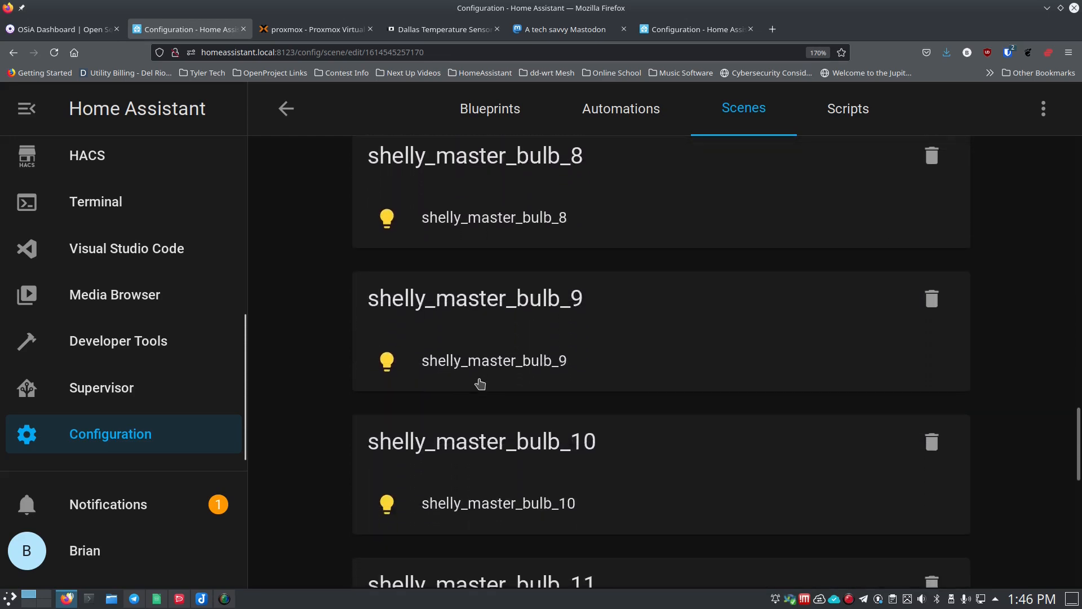
{"action": "scroll", "coordinate": [480, 384], "scroll_direction": "down", "scroll_amount": 3}
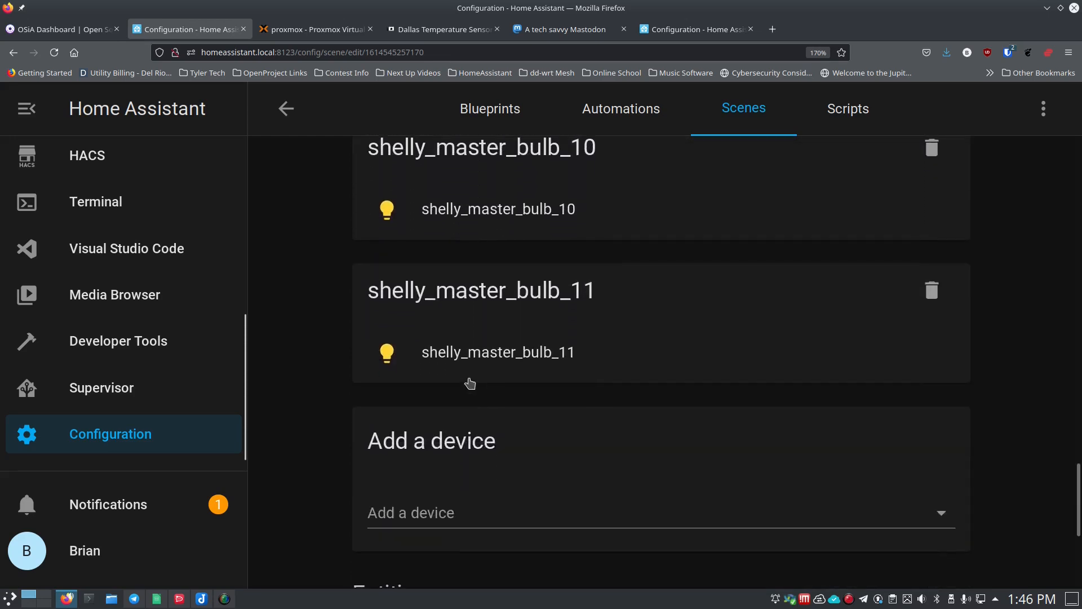
{"action": "scroll", "coordinate": [427, 354], "scroll_direction": "up", "scroll_amount": 12}
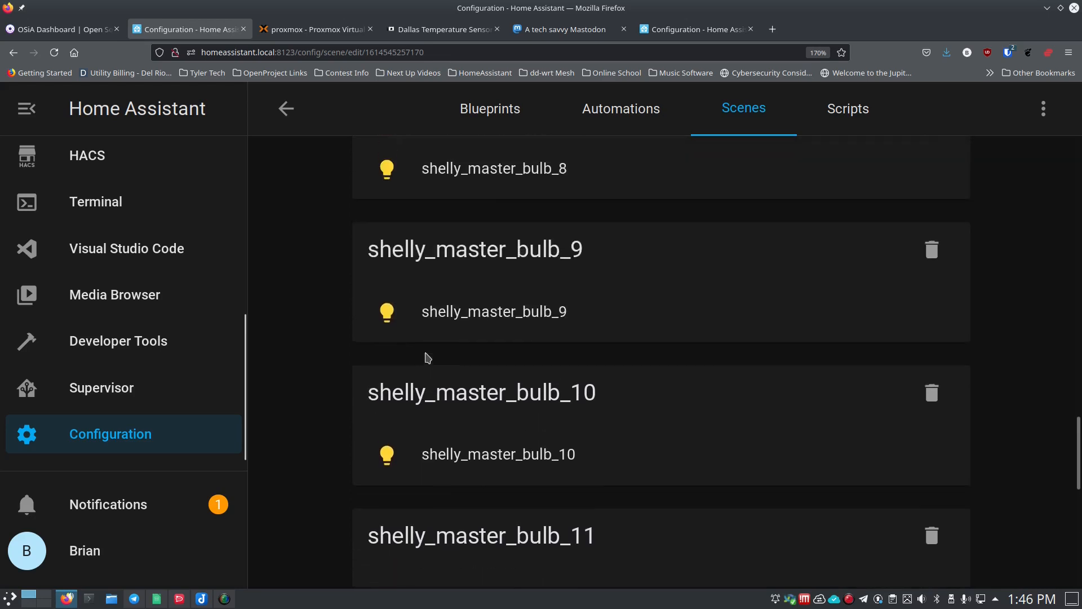
{"action": "scroll", "coordinate": [429, 355], "scroll_direction": "up", "scroll_amount": 7}
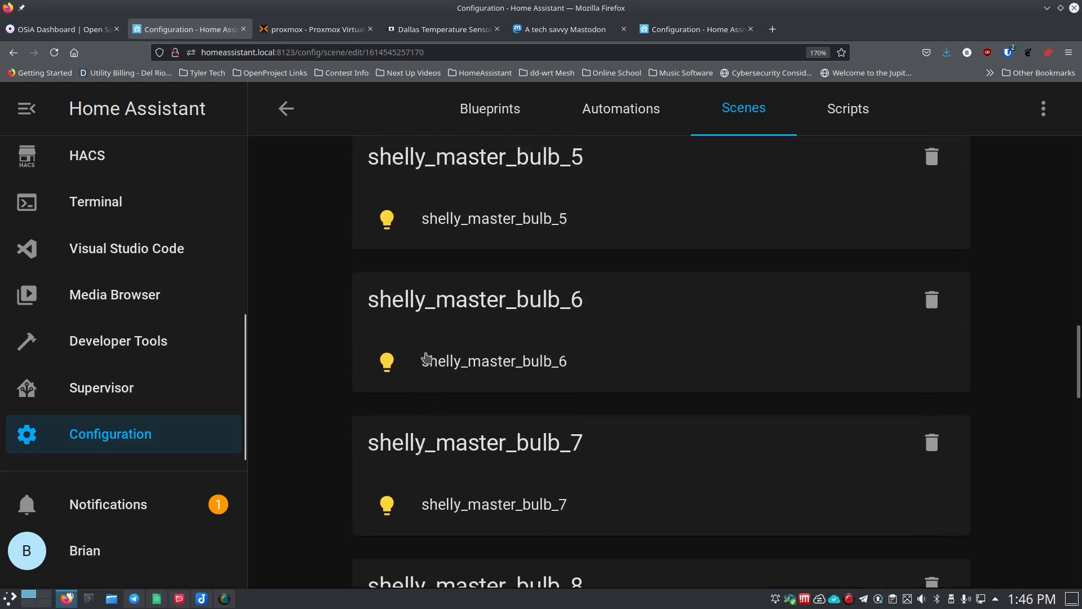
{"action": "scroll", "coordinate": [435, 338], "scroll_direction": "up", "scroll_amount": 8}
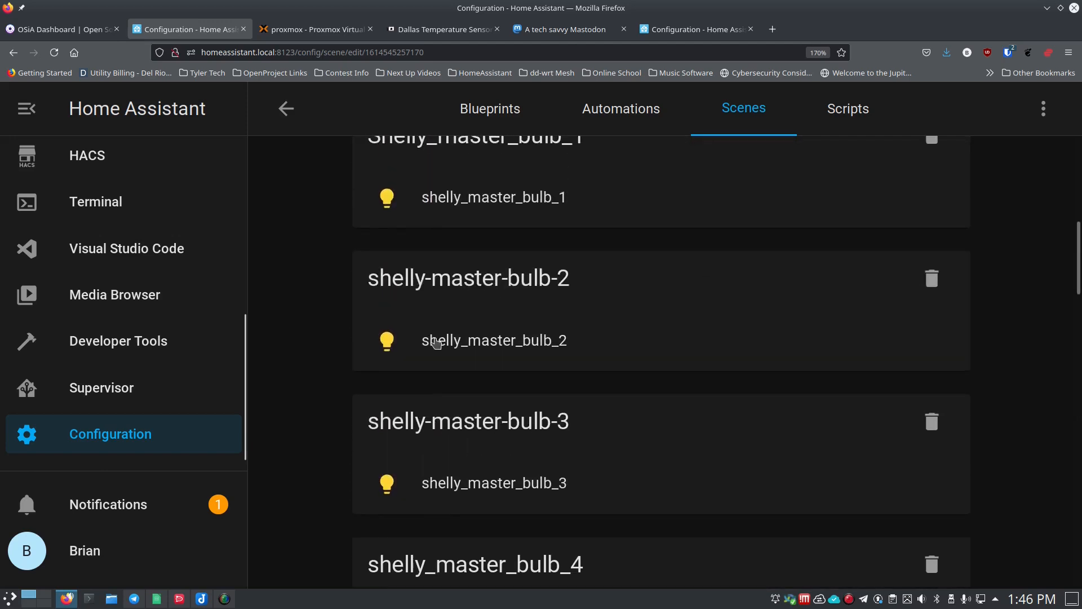
{"action": "scroll", "coordinate": [437, 342], "scroll_direction": "up", "scroll_amount": 3}
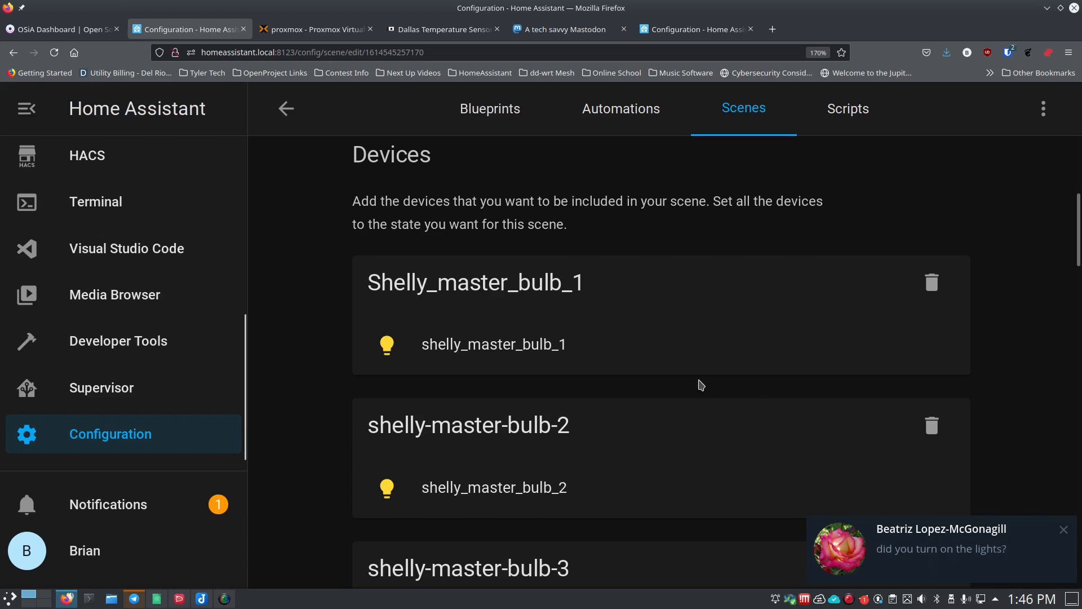
Dismiss the message notification and review the Ebay Photos scene down to its options for adding devices and entities.
{"action": "left_click", "coordinate": [1041, 559]}
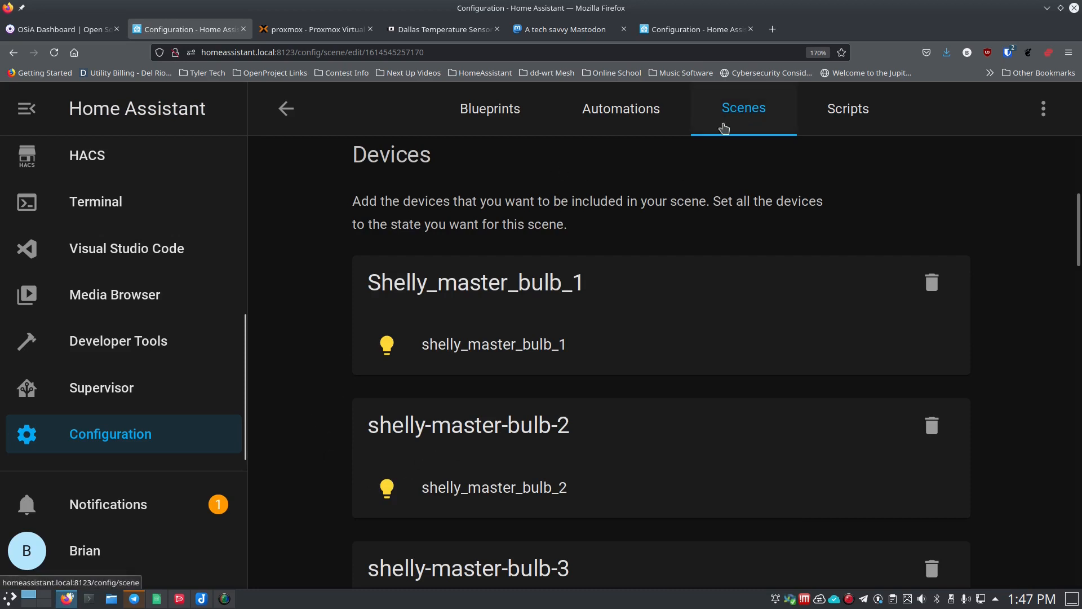
{"action": "scroll", "coordinate": [333, 409], "scroll_direction": "down", "scroll_amount": 10}
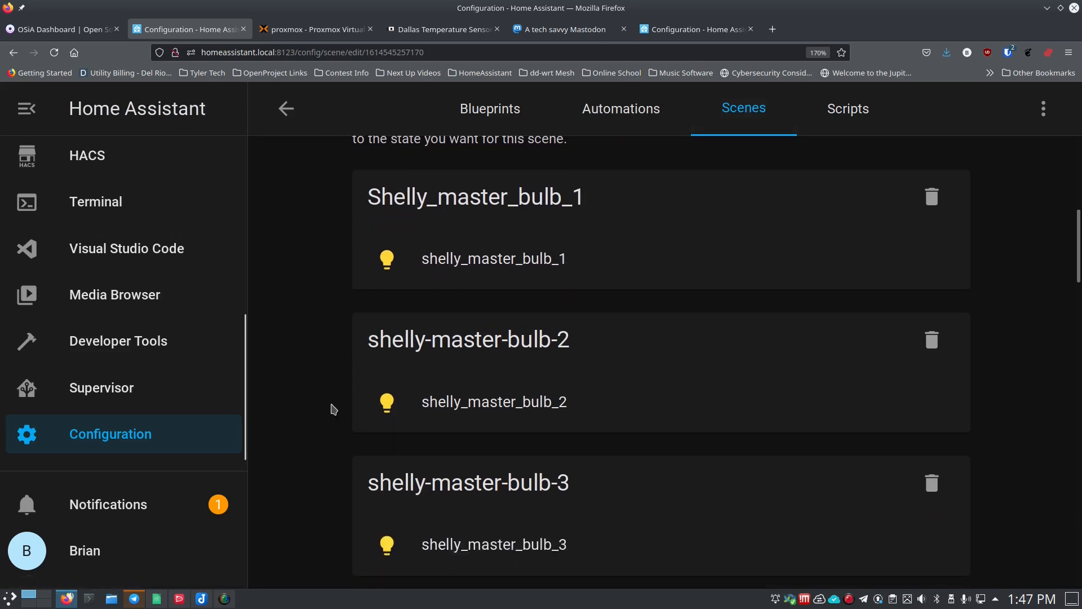
{"action": "scroll", "coordinate": [333, 410], "scroll_direction": "down", "scroll_amount": 17}
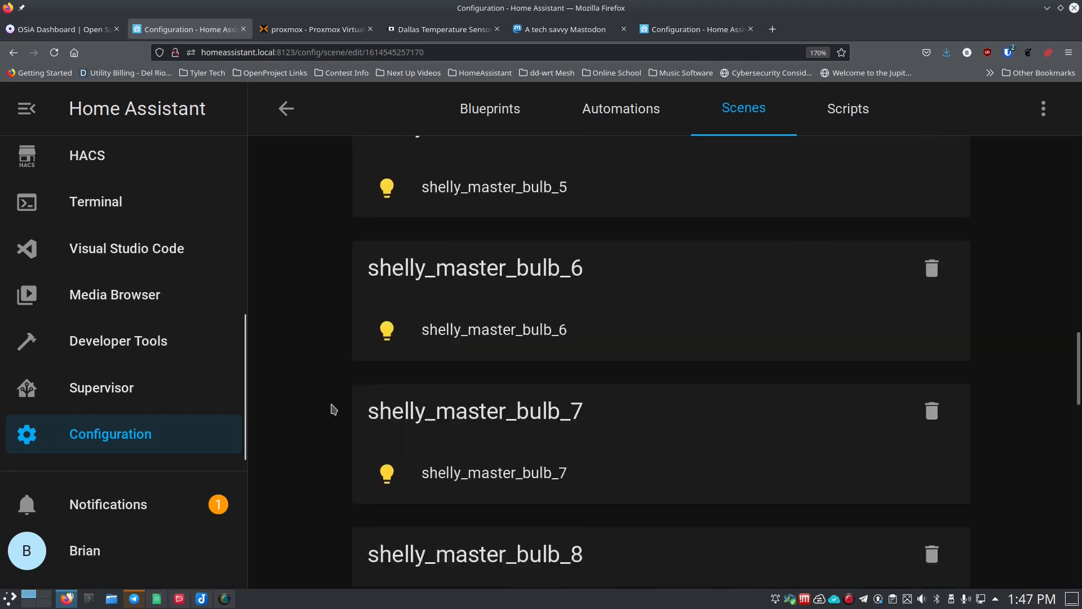
{"action": "scroll", "coordinate": [332, 409], "scroll_direction": "down", "scroll_amount": 2}
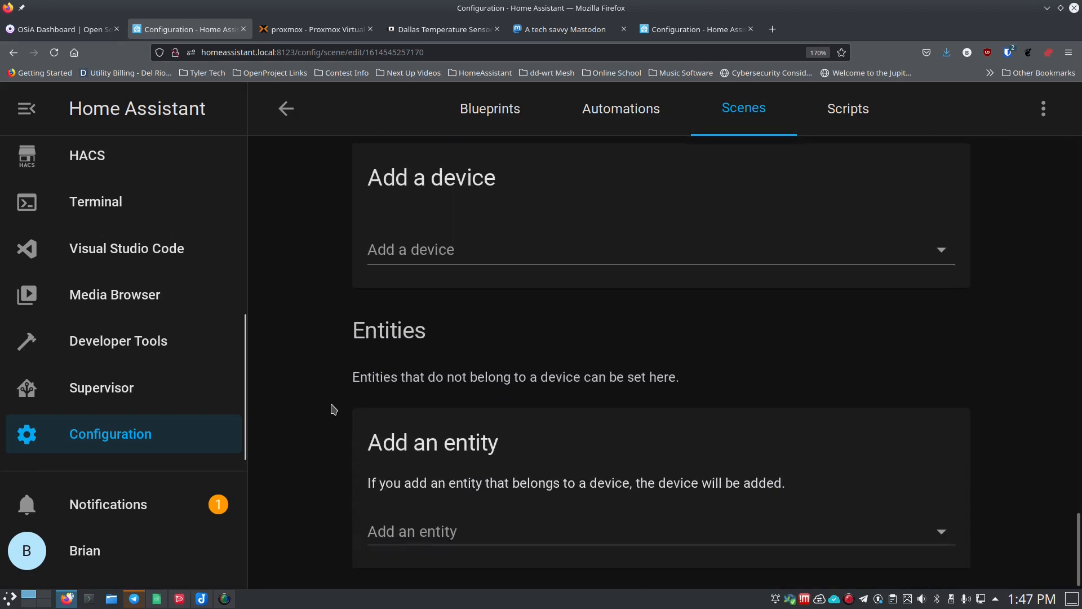
{"action": "scroll", "coordinate": [333, 410], "scroll_direction": "up", "scroll_amount": 7}
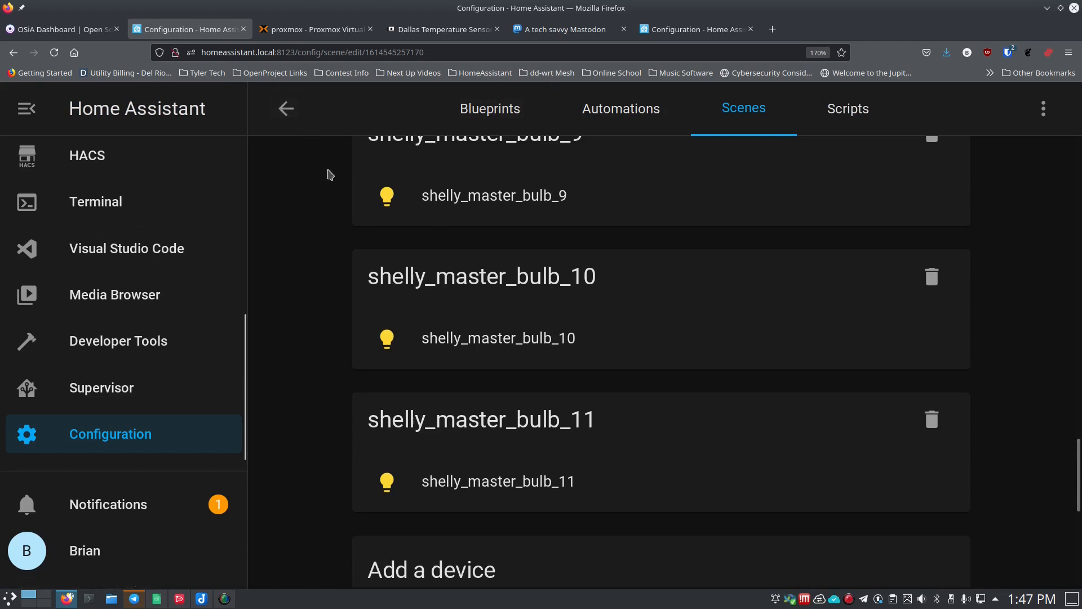
Go back to the list of scenes, look through it, and open the tv time scene for editing.
{"action": "left_click", "coordinate": [286, 109]}
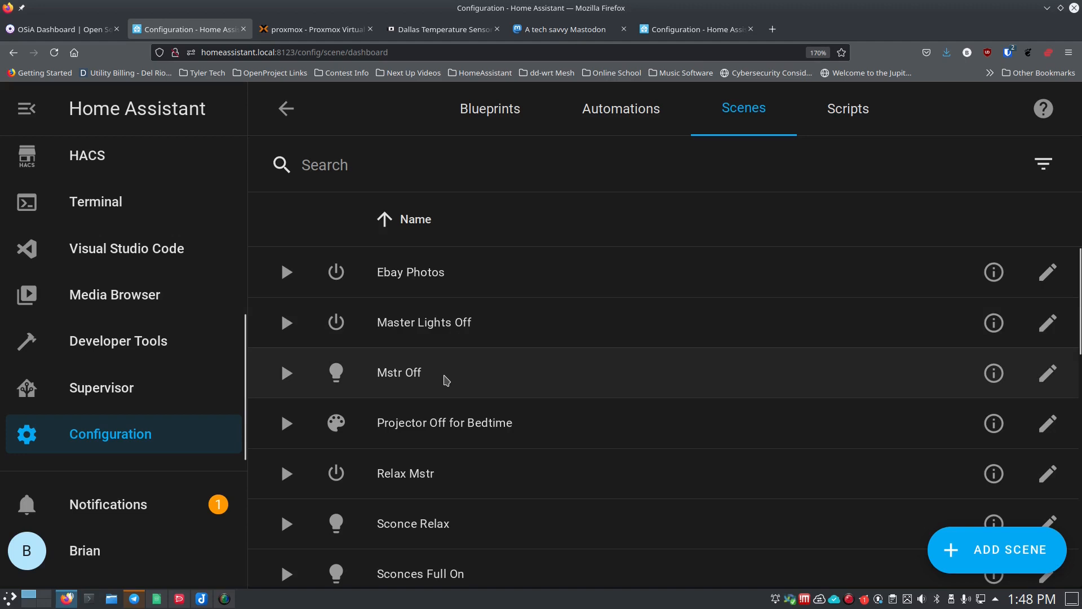
{"action": "scroll", "coordinate": [446, 380], "scroll_direction": "down", "scroll_amount": 3}
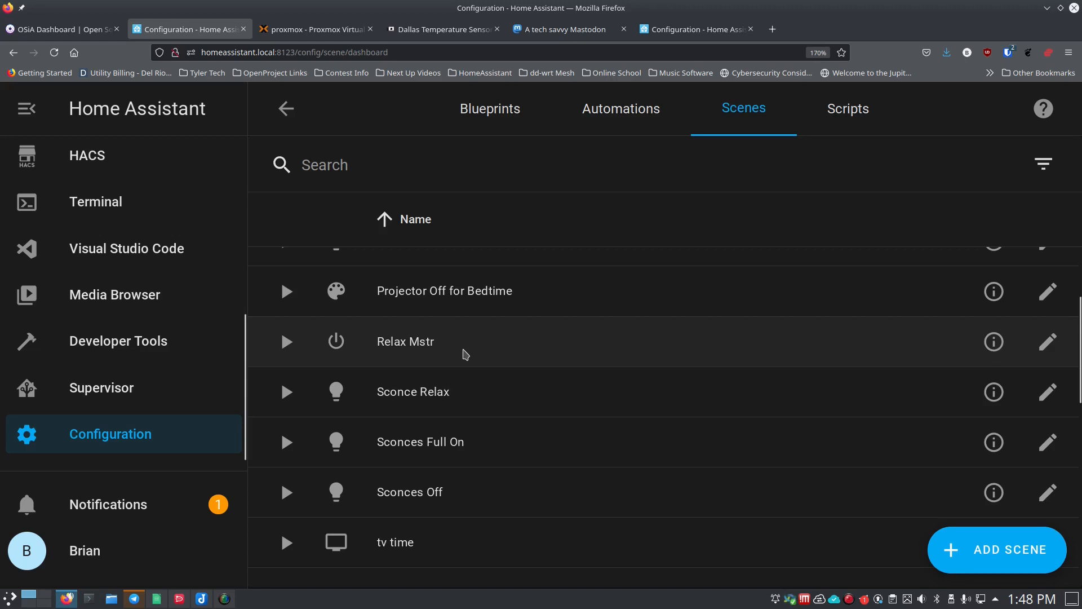
{"action": "scroll", "coordinate": [465, 354], "scroll_direction": "down", "scroll_amount": 2}
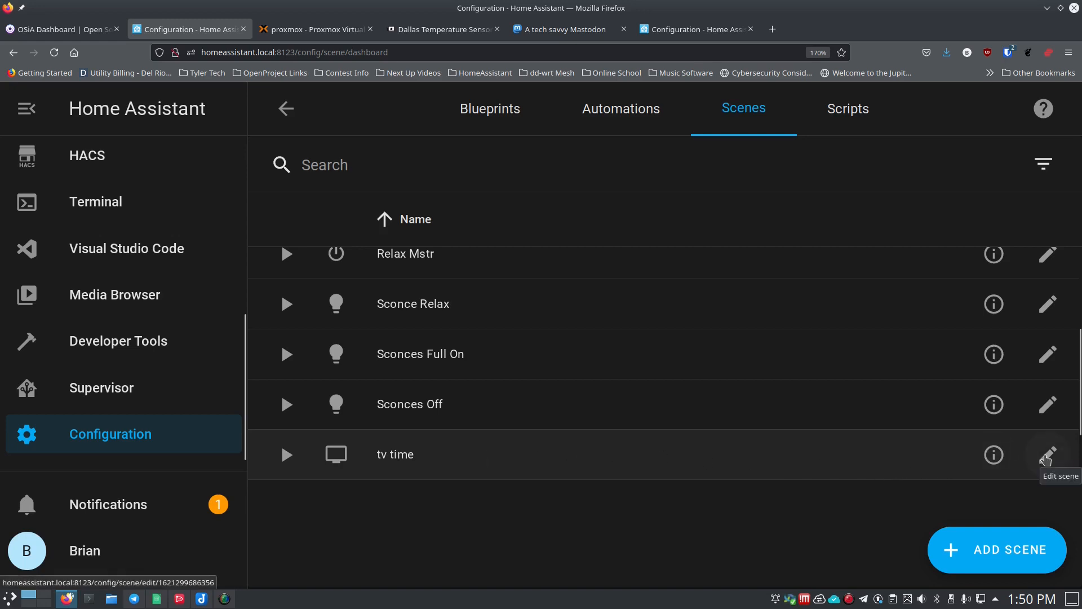
{"action": "left_click", "coordinate": [1046, 460]}
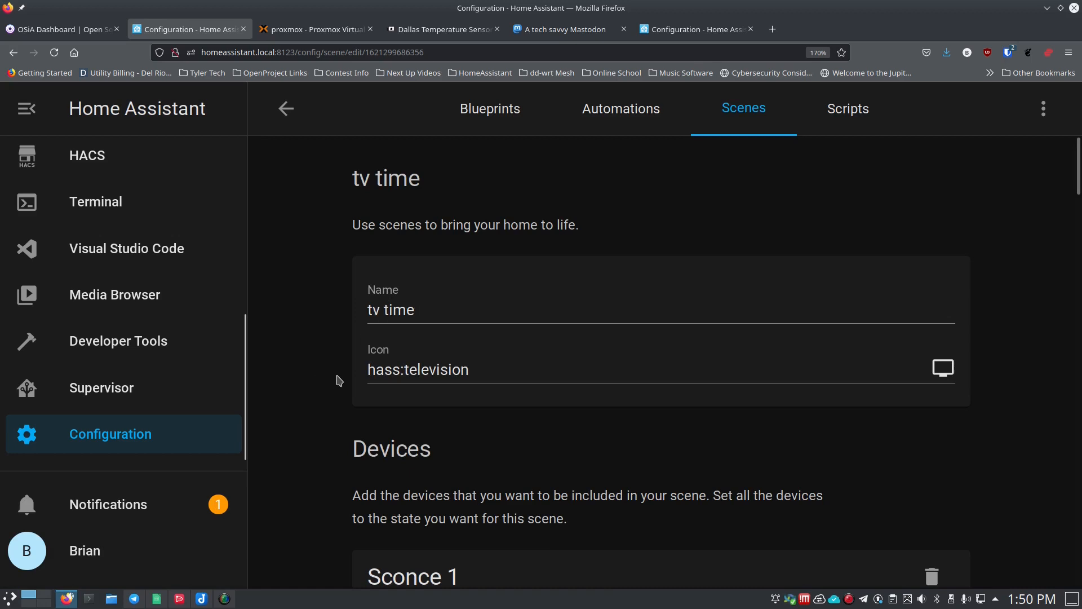
Examine the sconces, the Express - Master BR Roku and the Shelly master bulbs included as devices in the tv time scene.
{"action": "scroll", "coordinate": [339, 380], "scroll_direction": "down", "scroll_amount": 2}
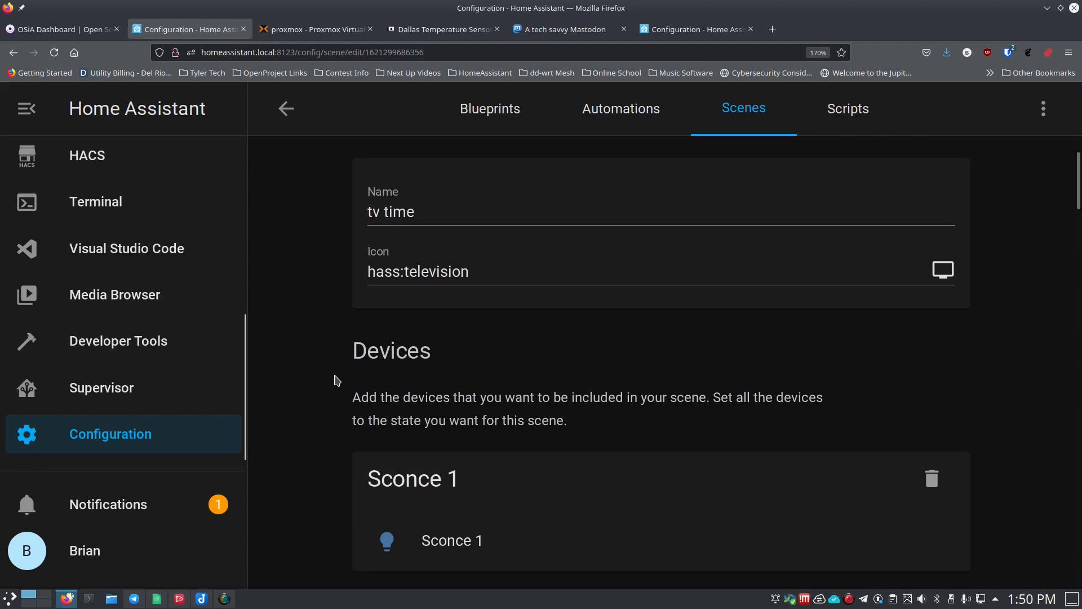
{"action": "scroll", "coordinate": [336, 381], "scroll_direction": "down", "scroll_amount": 3}
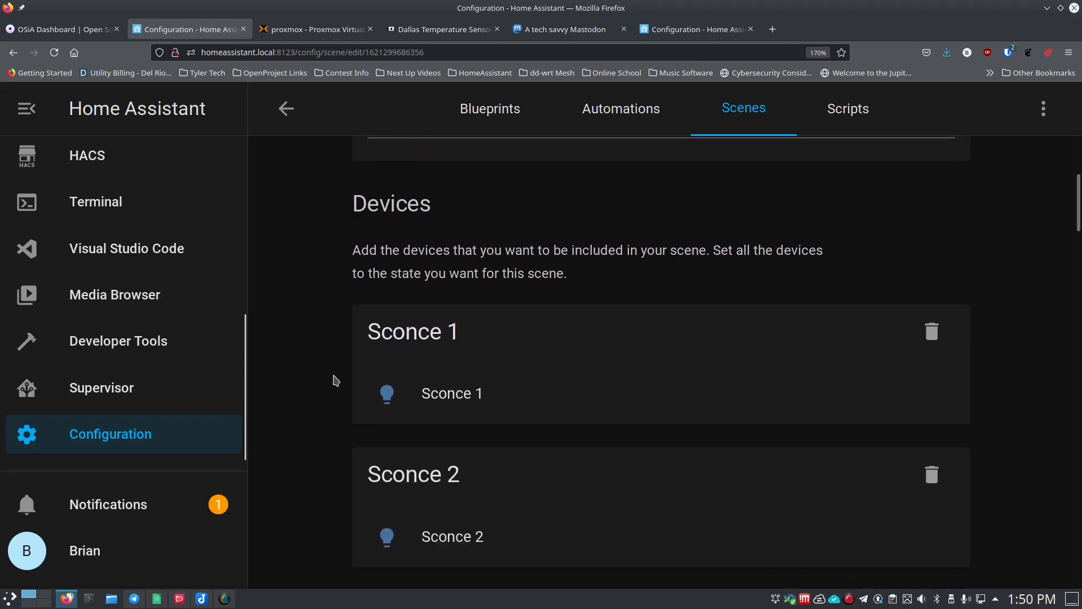
{"action": "scroll", "coordinate": [336, 381], "scroll_direction": "down", "scroll_amount": 4}
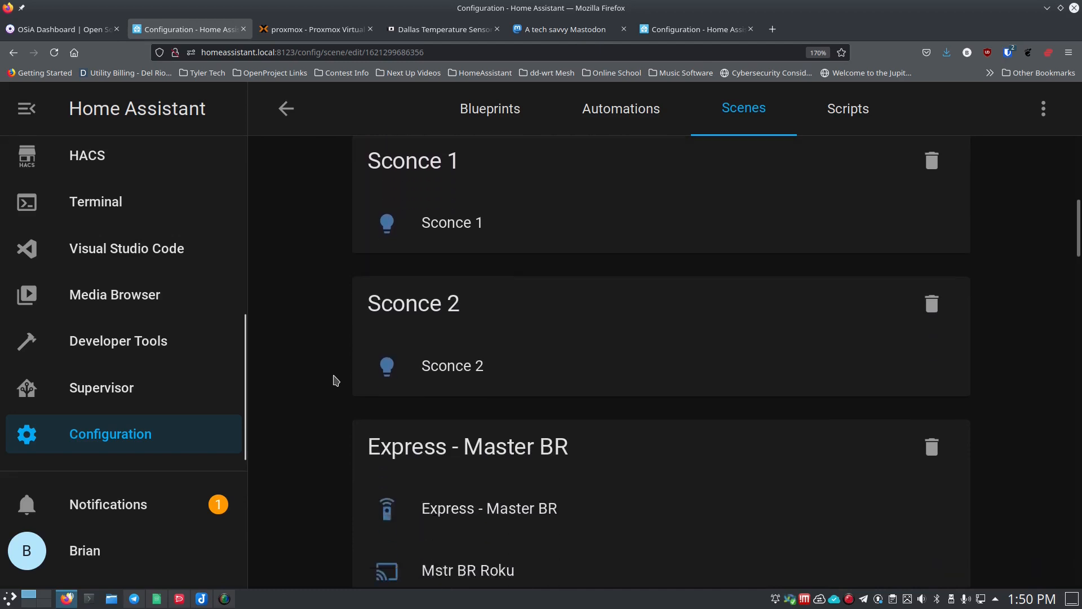
{"action": "scroll", "coordinate": [336, 381], "scroll_direction": "down", "scroll_amount": 5}
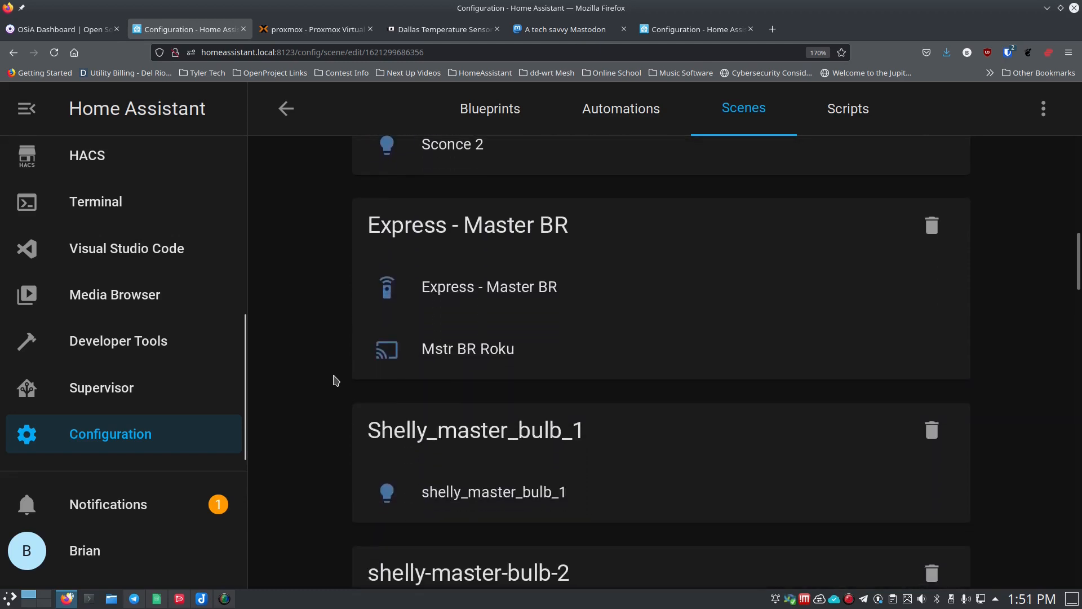
{"action": "scroll", "coordinate": [336, 381], "scroll_direction": "up", "scroll_amount": 3}
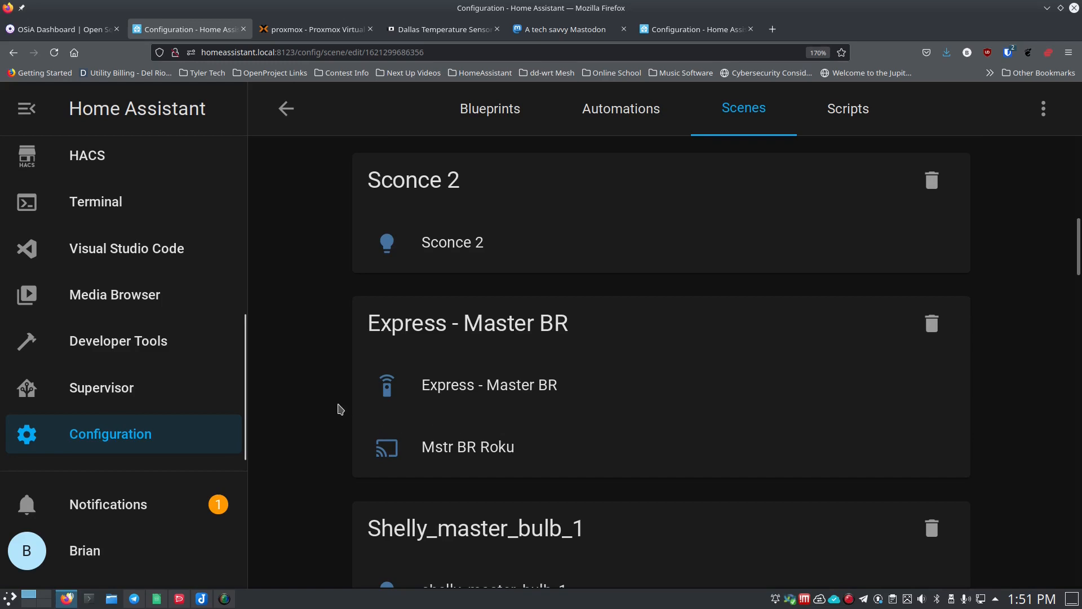
{"action": "scroll", "coordinate": [338, 407], "scroll_direction": "down", "scroll_amount": 5}
{"action": "scroll", "coordinate": [340, 408], "scroll_direction": "down", "scroll_amount": 7}
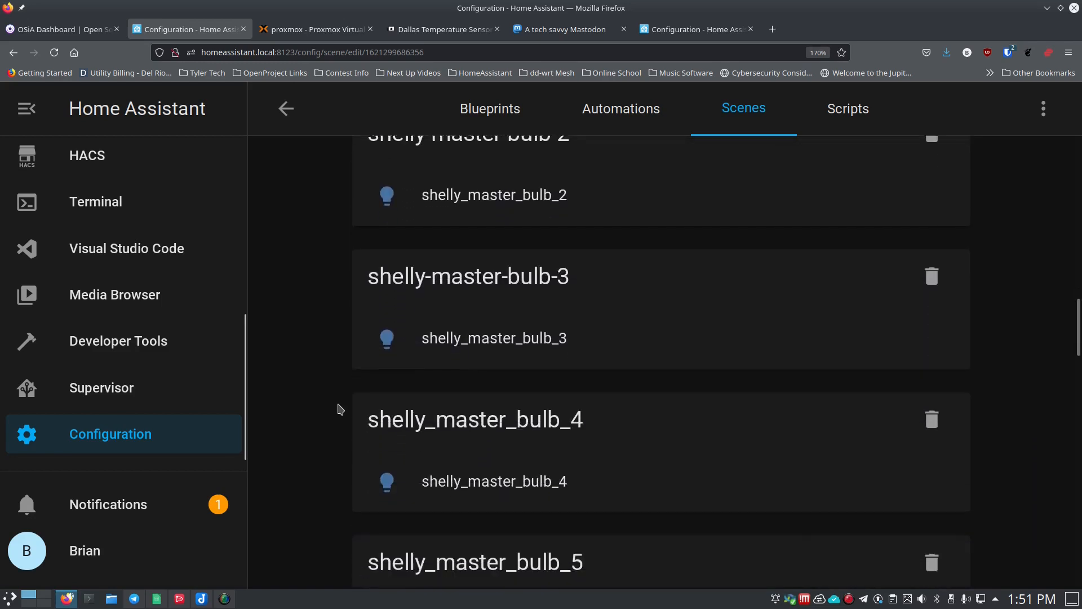
{"action": "scroll", "coordinate": [340, 409], "scroll_direction": "down", "scroll_amount": 8}
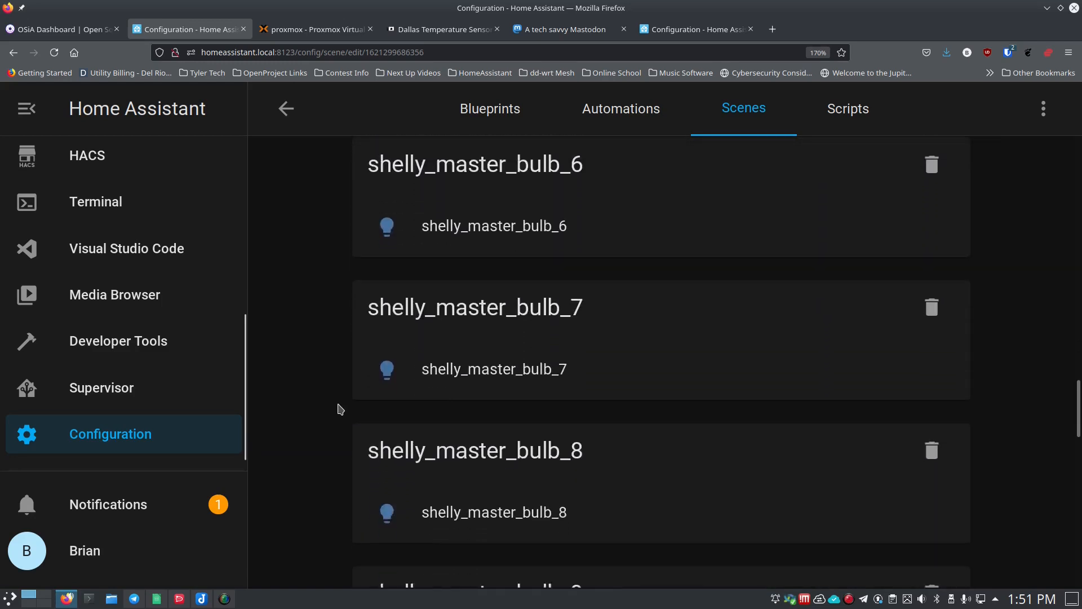
{"action": "scroll", "coordinate": [340, 409], "scroll_direction": "down", "scroll_amount": 5}
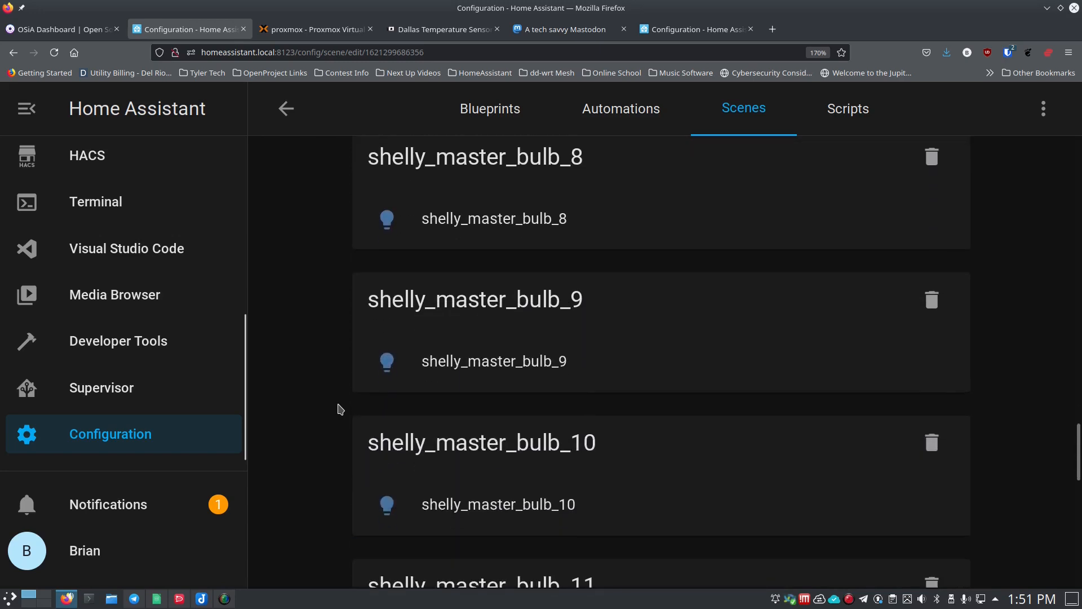
Review the last devices of the tv time scene, including the Epson projector, and its options for adding devices and entities.
{"action": "scroll", "coordinate": [340, 409], "scroll_direction": "down", "scroll_amount": 3}
{"action": "scroll", "coordinate": [340, 409], "scroll_direction": "down", "scroll_amount": 3}
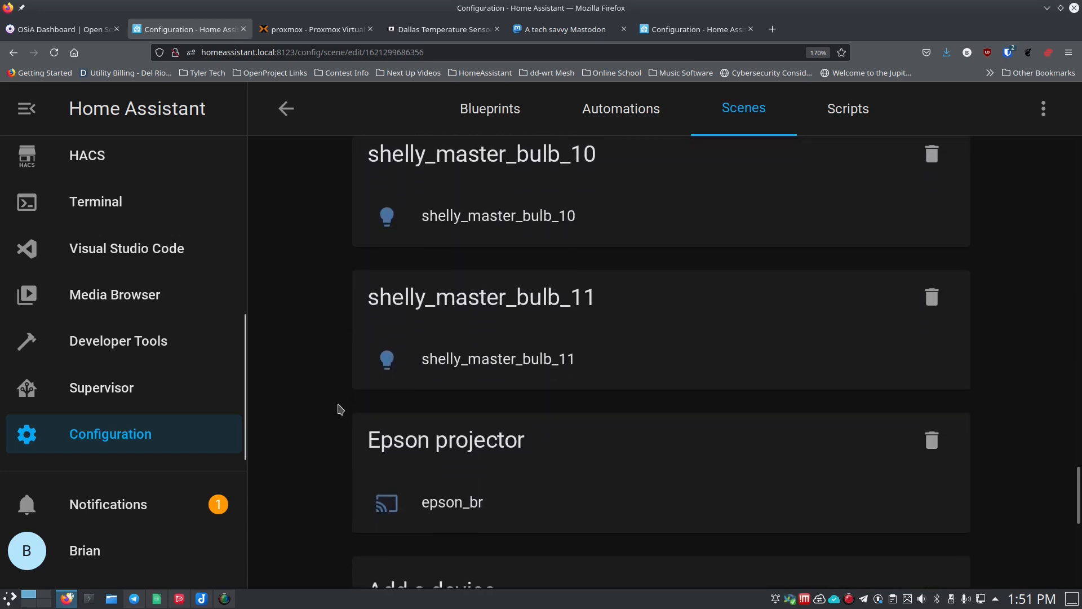
{"action": "scroll", "coordinate": [340, 409], "scroll_direction": "down", "scroll_amount": 2}
{"action": "scroll", "coordinate": [340, 408], "scroll_direction": "down", "scroll_amount": 1}
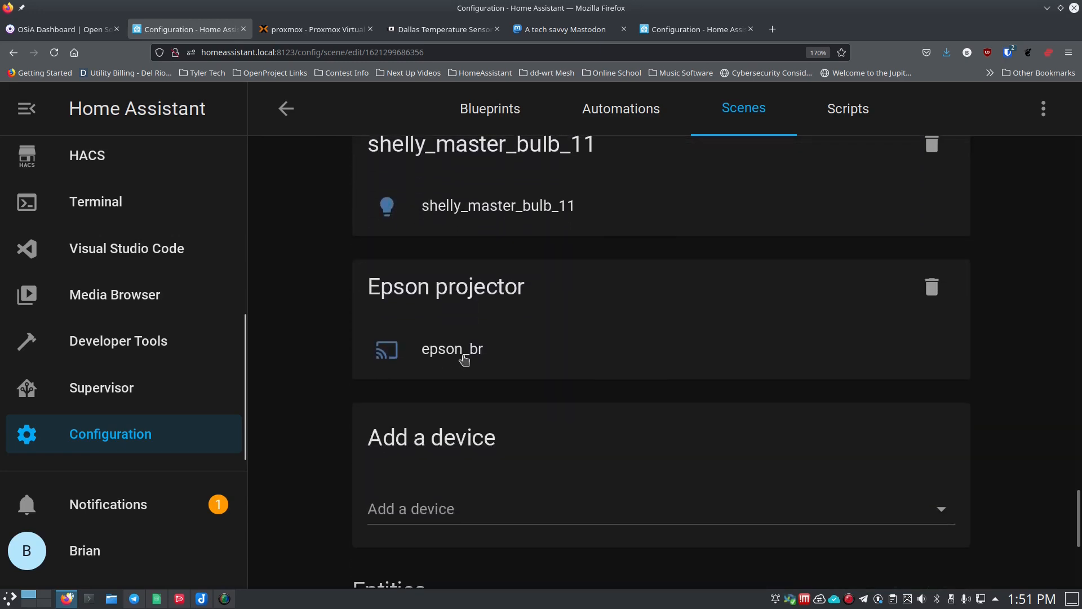
{"action": "scroll", "coordinate": [352, 389], "scroll_direction": "down", "scroll_amount": 5}
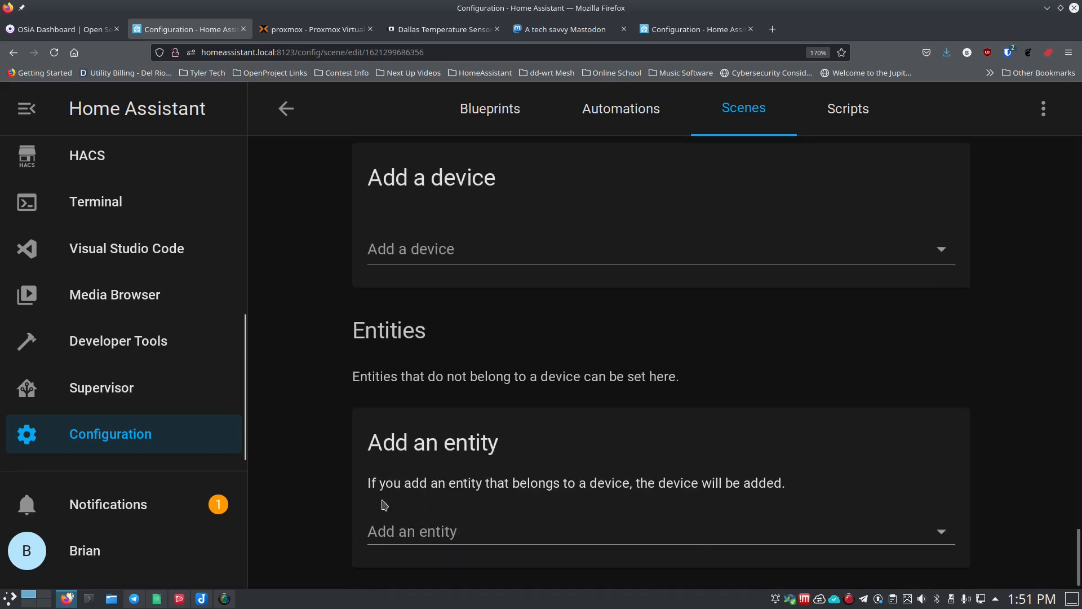
{"action": "scroll", "coordinate": [322, 394], "scroll_direction": "up", "scroll_amount": 6}
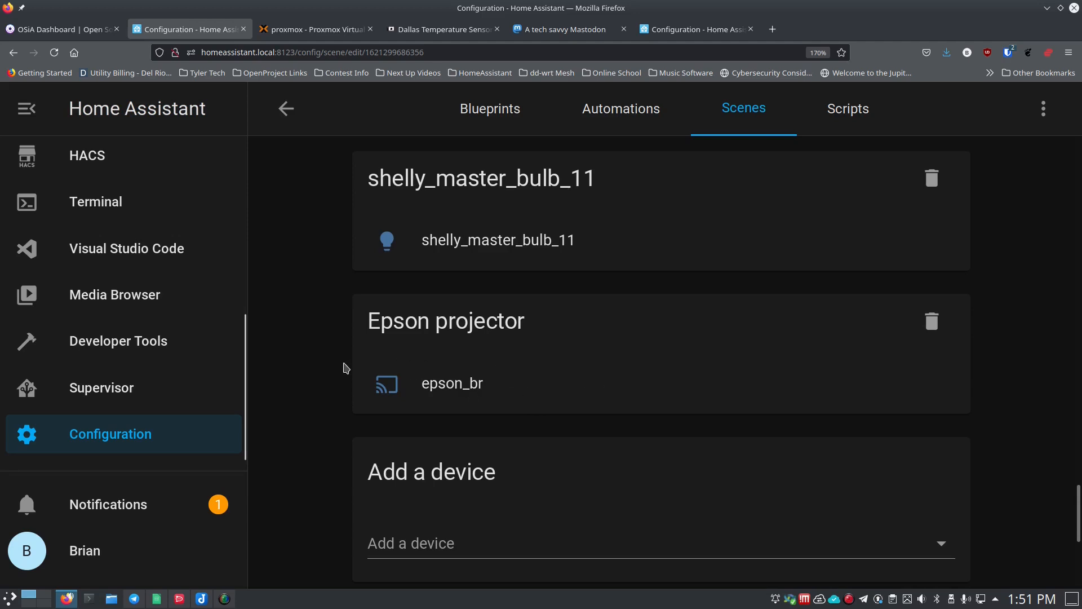
{"action": "scroll", "coordinate": [334, 367], "scroll_direction": "up", "scroll_amount": 2}
{"action": "scroll", "coordinate": [334, 367], "scroll_direction": "up", "scroll_amount": 10}
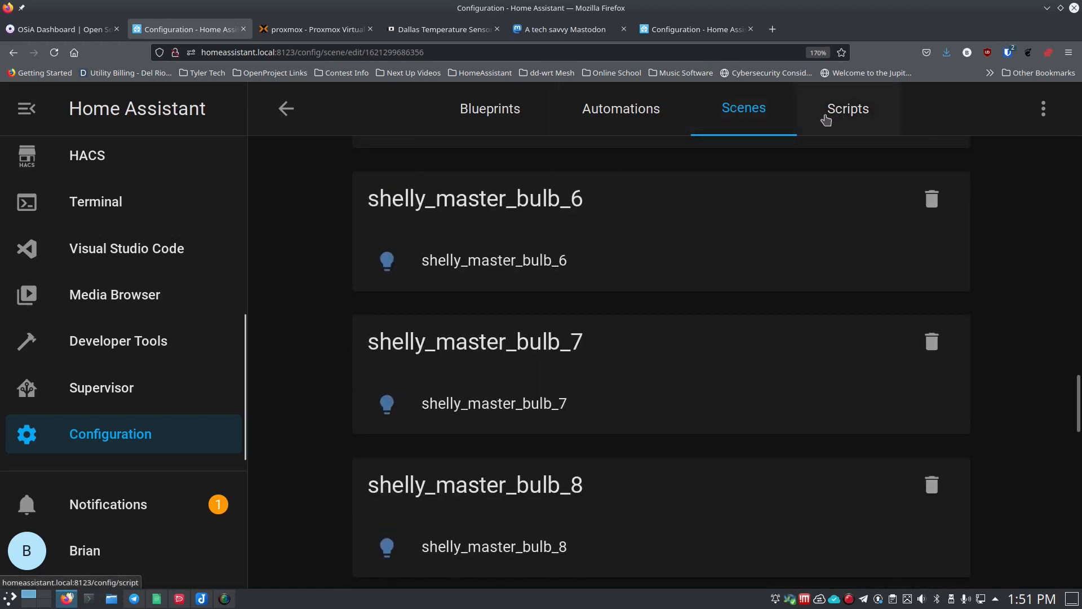
Look through the list of automations and open the Mstr Bed Media On automation for editing.
{"action": "left_click", "coordinate": [614, 117]}
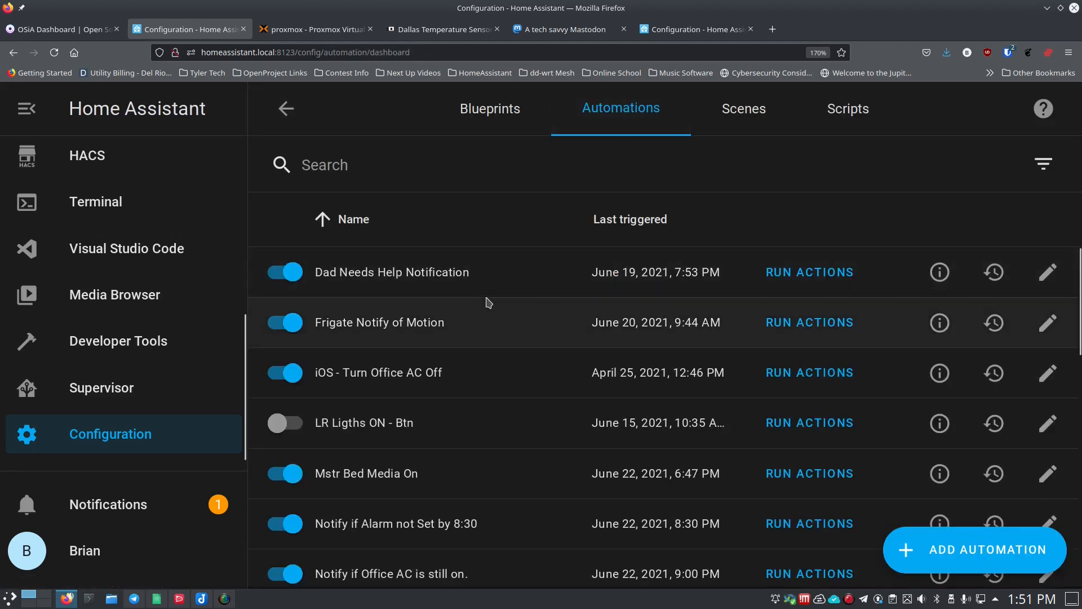
{"action": "scroll", "coordinate": [489, 354], "scroll_direction": "down", "scroll_amount": 4}
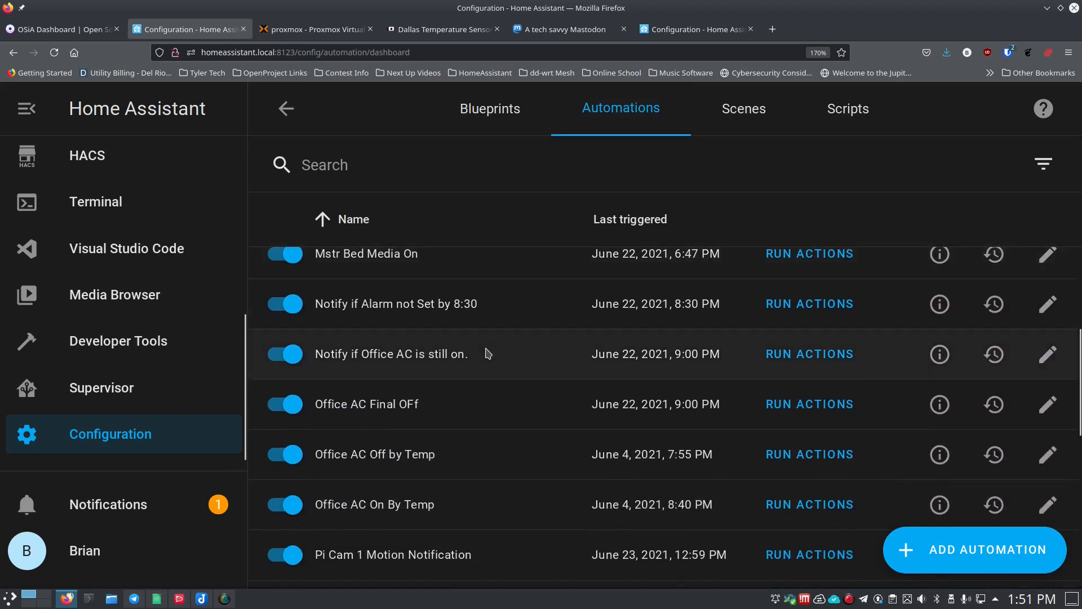
{"action": "scroll", "coordinate": [486, 353], "scroll_direction": "down", "scroll_amount": 4}
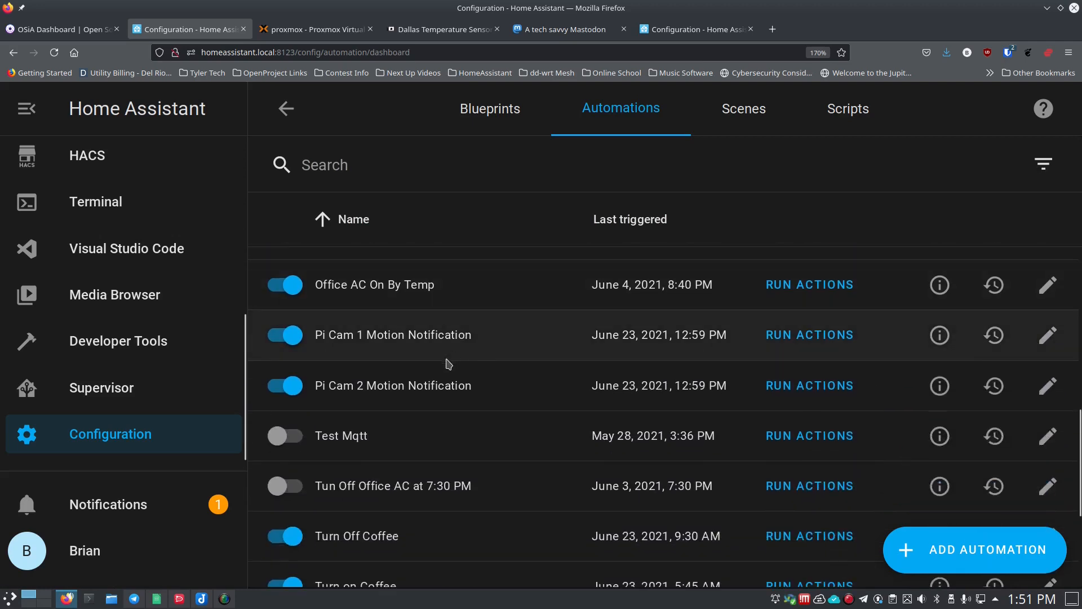
{"action": "scroll", "coordinate": [507, 398], "scroll_direction": "down", "scroll_amount": 3}
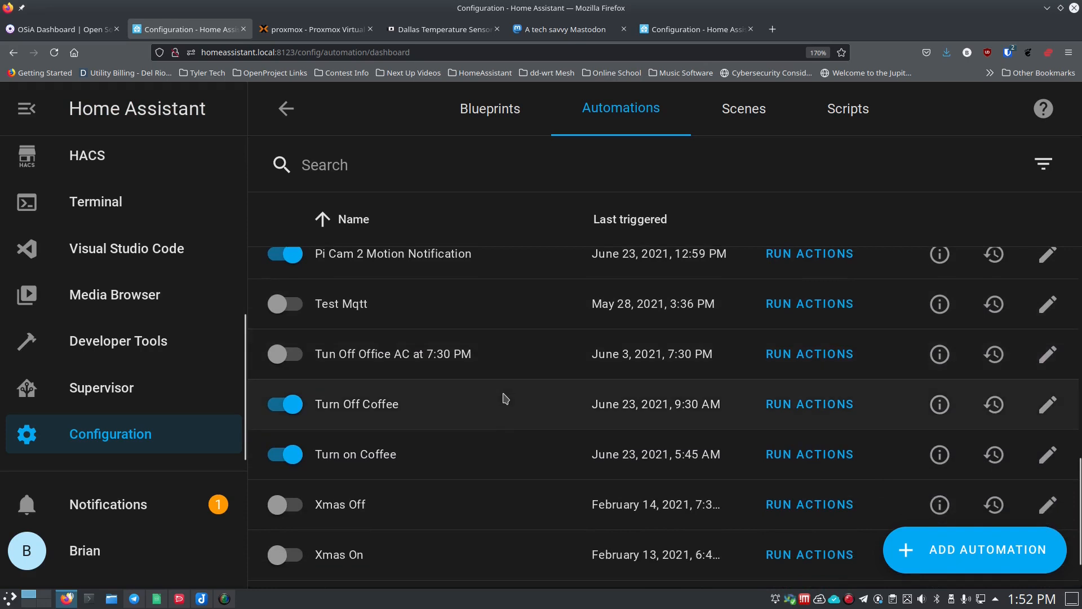
{"action": "scroll", "coordinate": [496, 399], "scroll_direction": "up", "scroll_amount": 8}
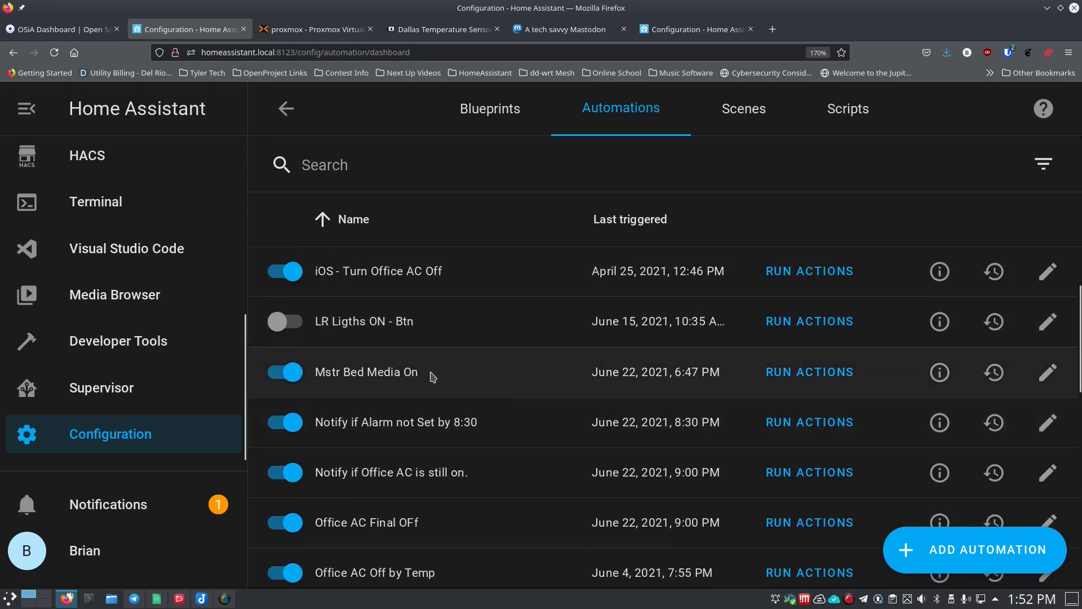
{"action": "left_click", "coordinate": [1047, 374]}
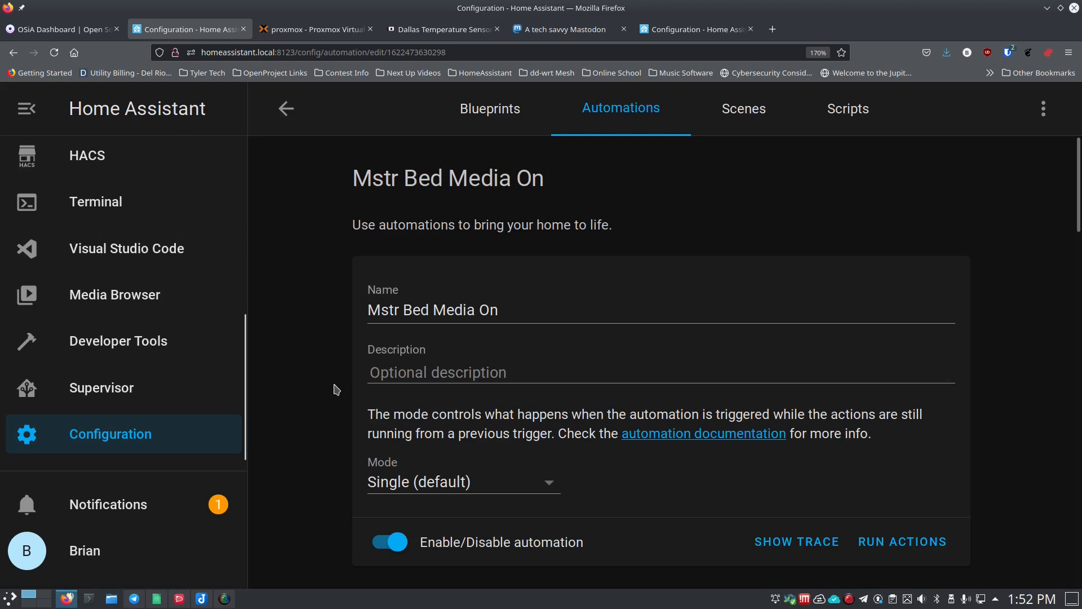
Examine the MQTT trigger's topic and the template condition of the Mstr Bed Media On automation.
{"action": "scroll", "coordinate": [336, 389], "scroll_direction": "down", "scroll_amount": 4}
{"action": "scroll", "coordinate": [337, 389], "scroll_direction": "down", "scroll_amount": 1}
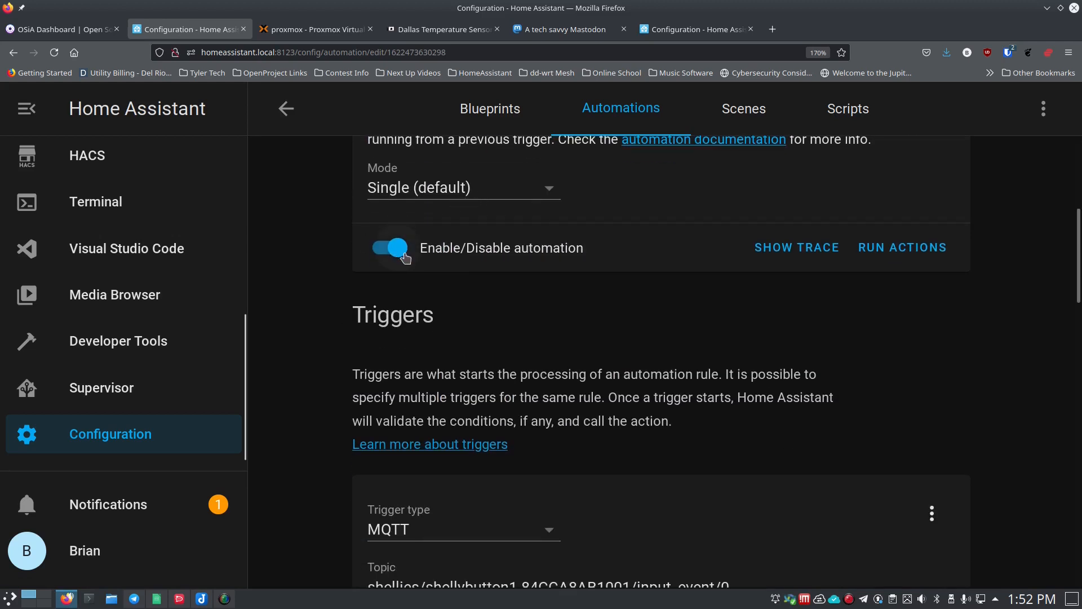
{"action": "scroll", "coordinate": [336, 333], "scroll_direction": "down", "scroll_amount": 4}
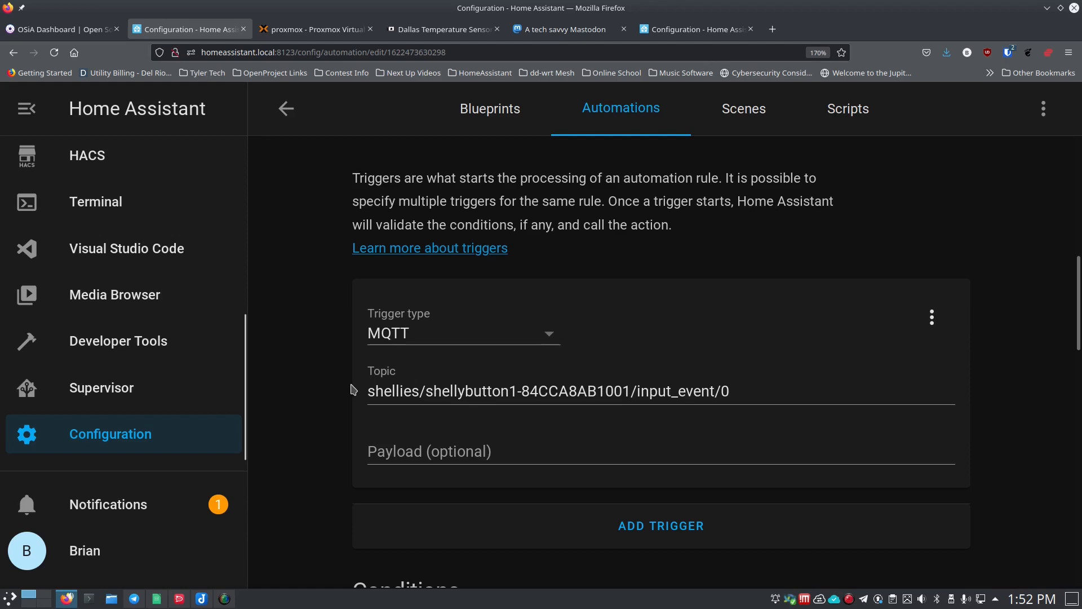
{"action": "scroll", "coordinate": [354, 389], "scroll_direction": "down", "scroll_amount": 2}
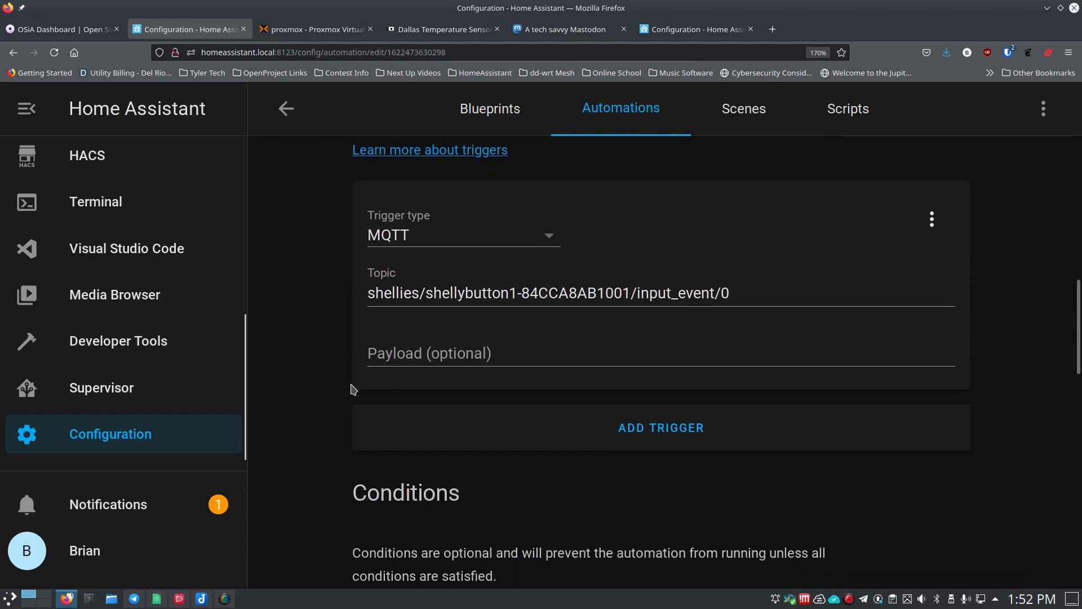
{"action": "scroll", "coordinate": [353, 389], "scroll_direction": "down", "scroll_amount": 6}
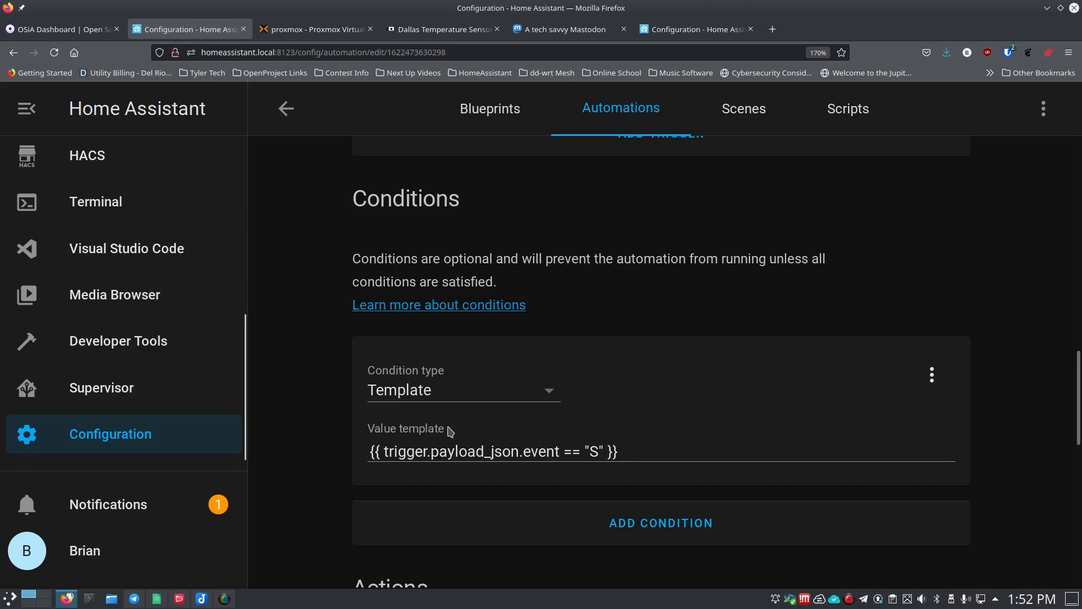
{"action": "scroll", "coordinate": [449, 431], "scroll_direction": "up", "scroll_amount": 3}
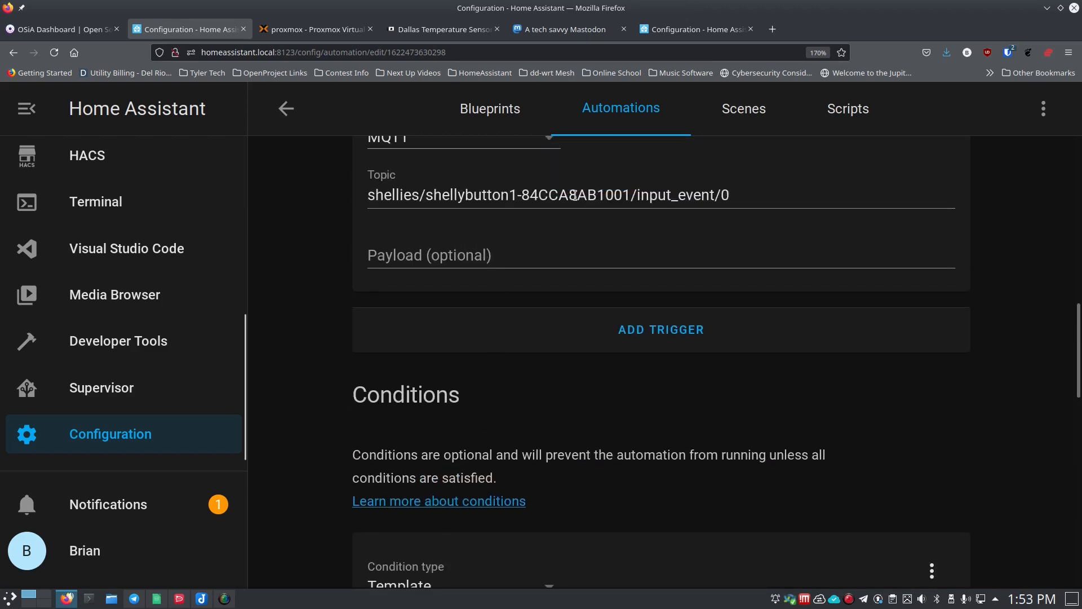
{"action": "scroll", "coordinate": [339, 378], "scroll_direction": "down", "scroll_amount": 6}
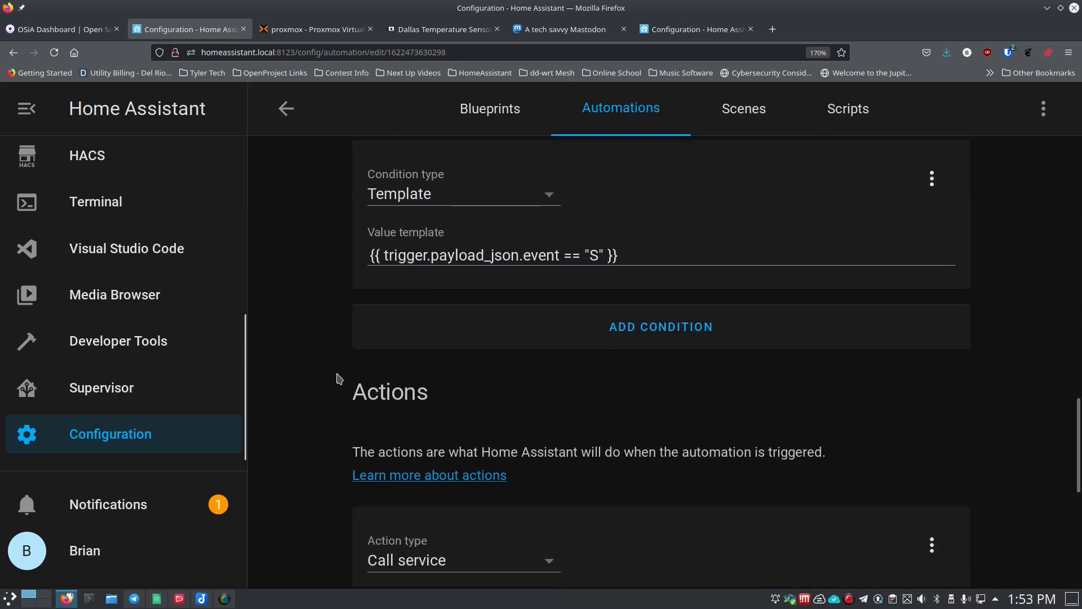
Examine the automation's service call that activates the tv time scene, and check the available action types without changing the selection.
{"action": "scroll", "coordinate": [338, 378], "scroll_direction": "down", "scroll_amount": 4}
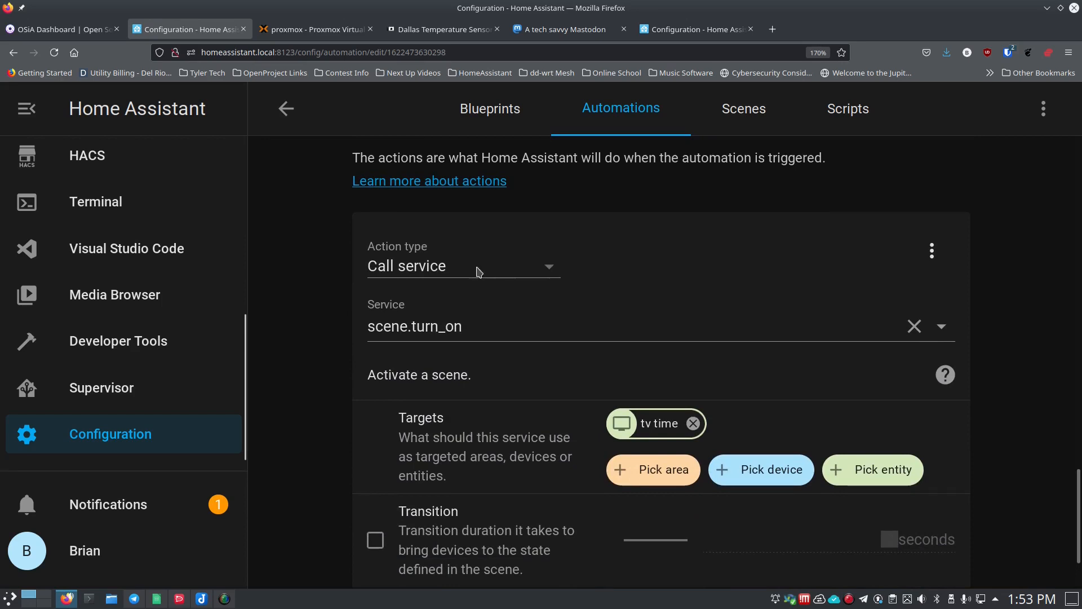
{"action": "left_click", "coordinate": [481, 271]}
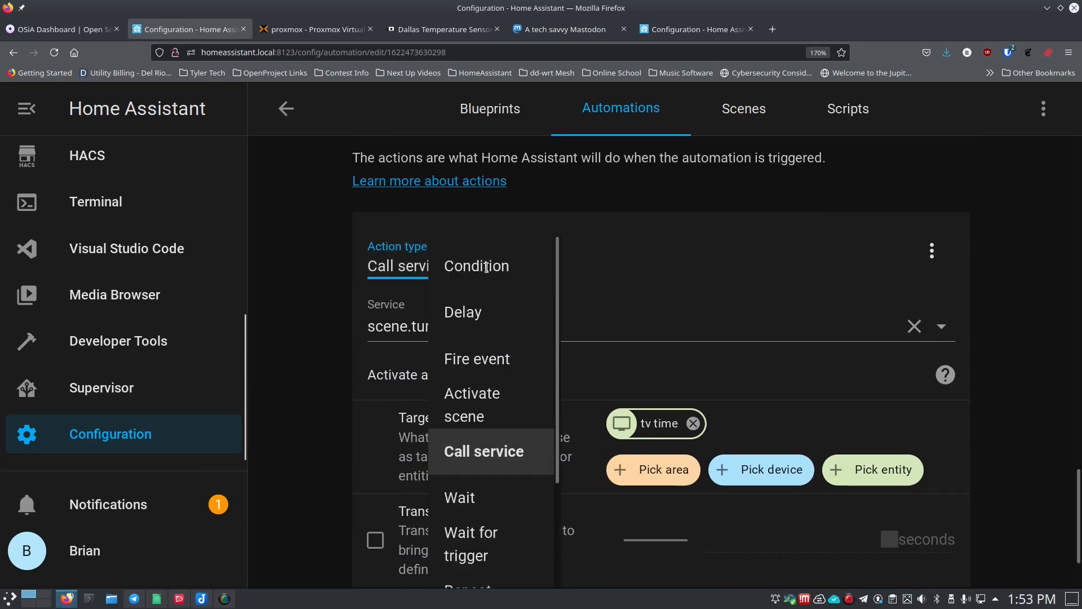
{"action": "left_click", "coordinate": [340, 377]}
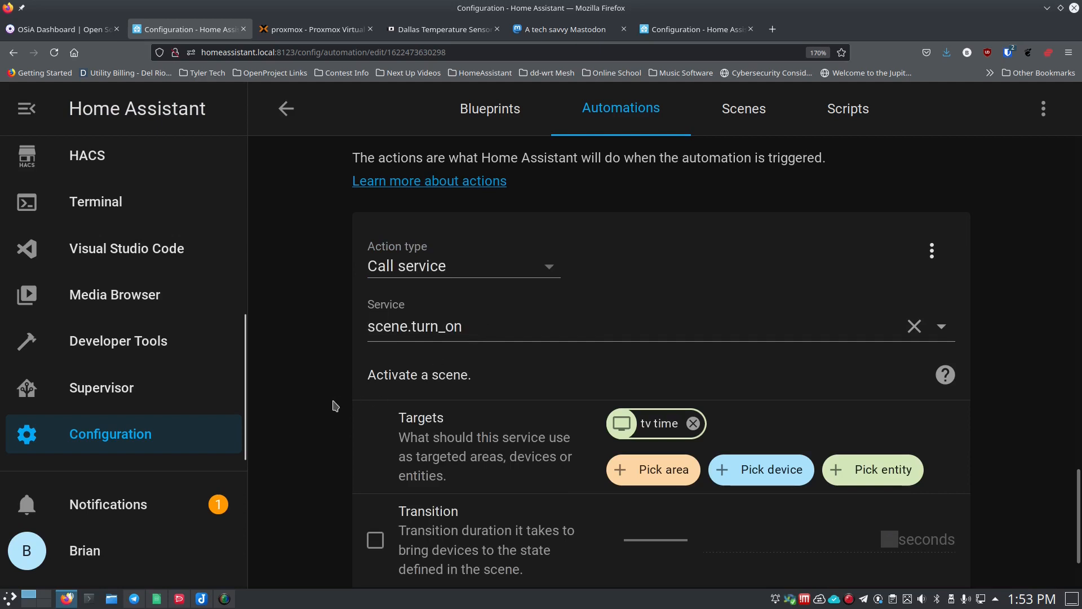
{"action": "scroll", "coordinate": [335, 406], "scroll_direction": "down", "scroll_amount": 2}
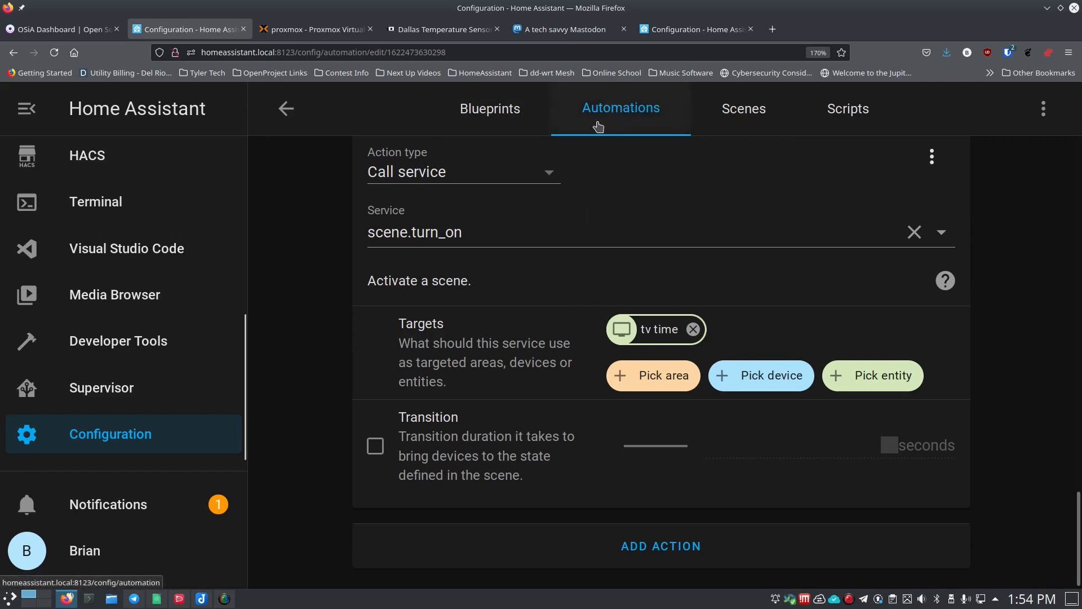
Leave the automation and open the Ebay view of the Overview dashboard.
{"action": "left_click", "coordinate": [613, 115]}
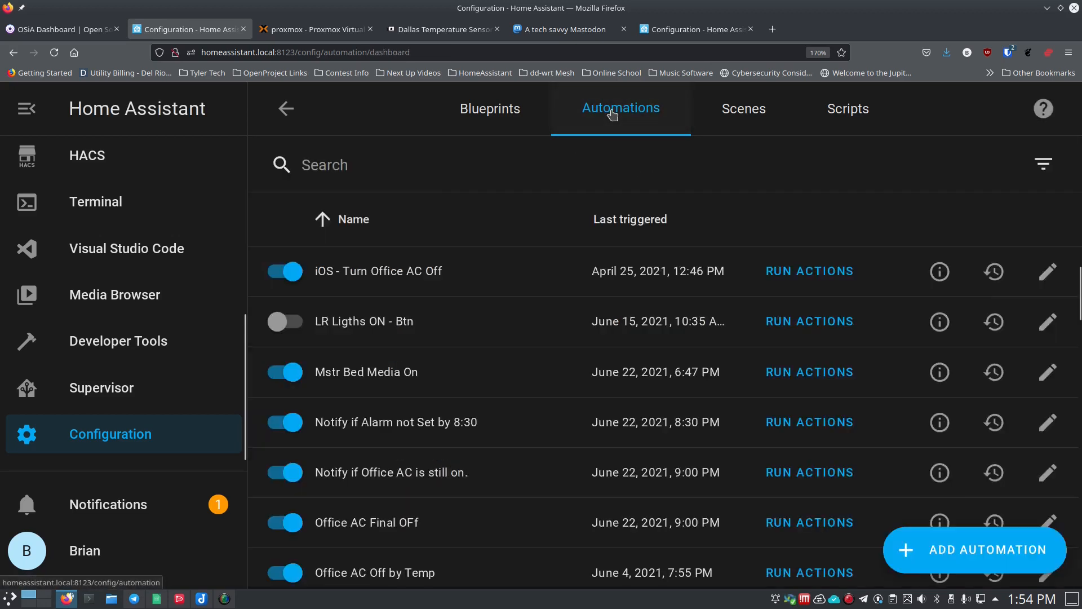
{"action": "scroll", "coordinate": [112, 282], "scroll_direction": "up", "scroll_amount": 5}
{"action": "left_click", "coordinate": [113, 169]}
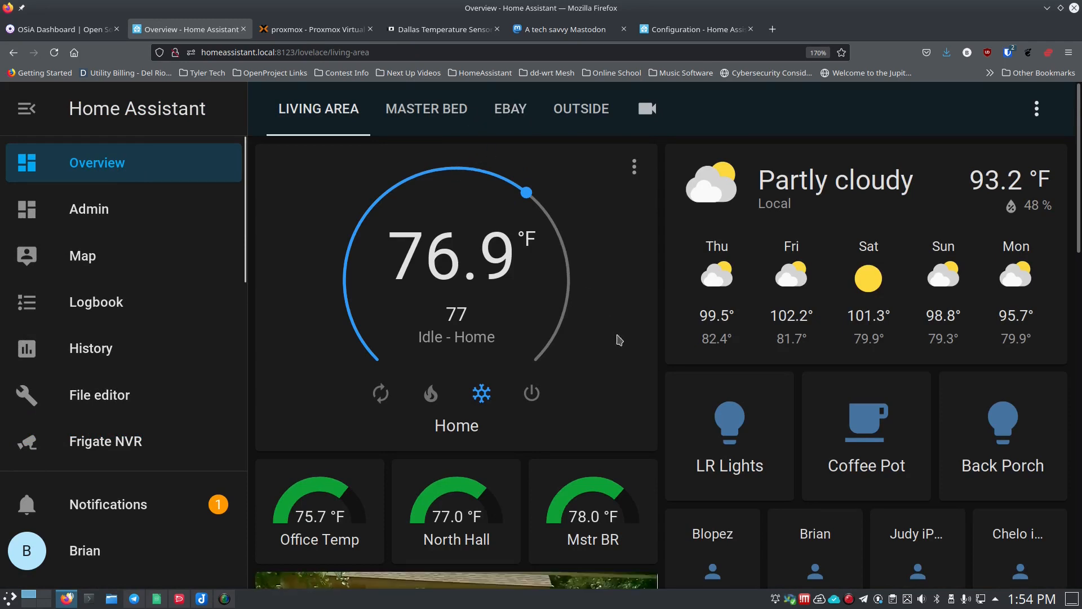
{"action": "left_click", "coordinate": [512, 110]}
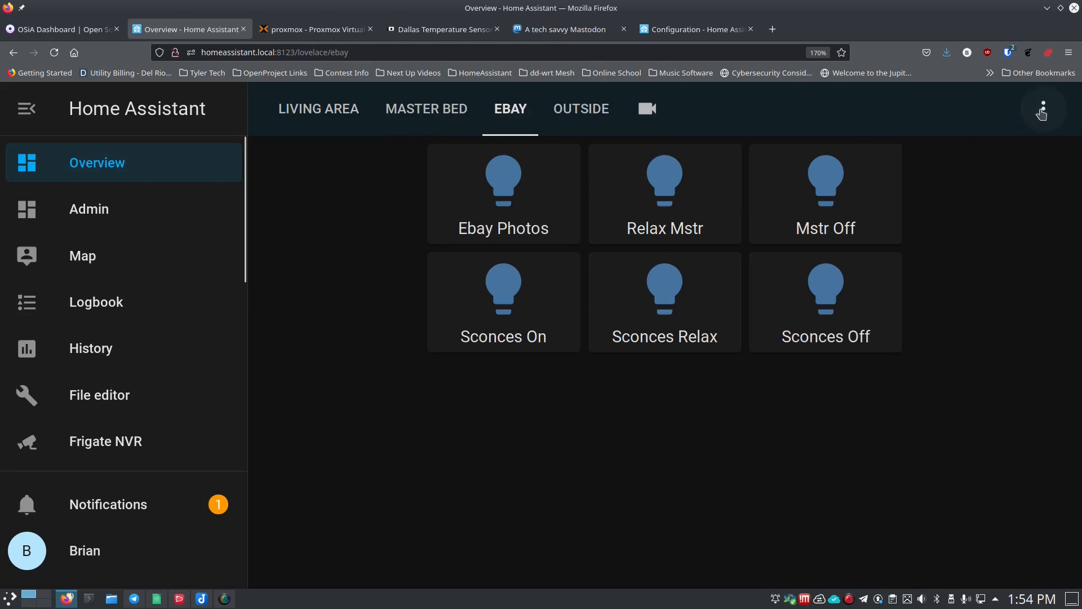
Put the Ebay view into edit mode and open the configuration of its grid card.
{"action": "left_click", "coordinate": [1042, 113]}
{"action": "left_click", "coordinate": [997, 165]}
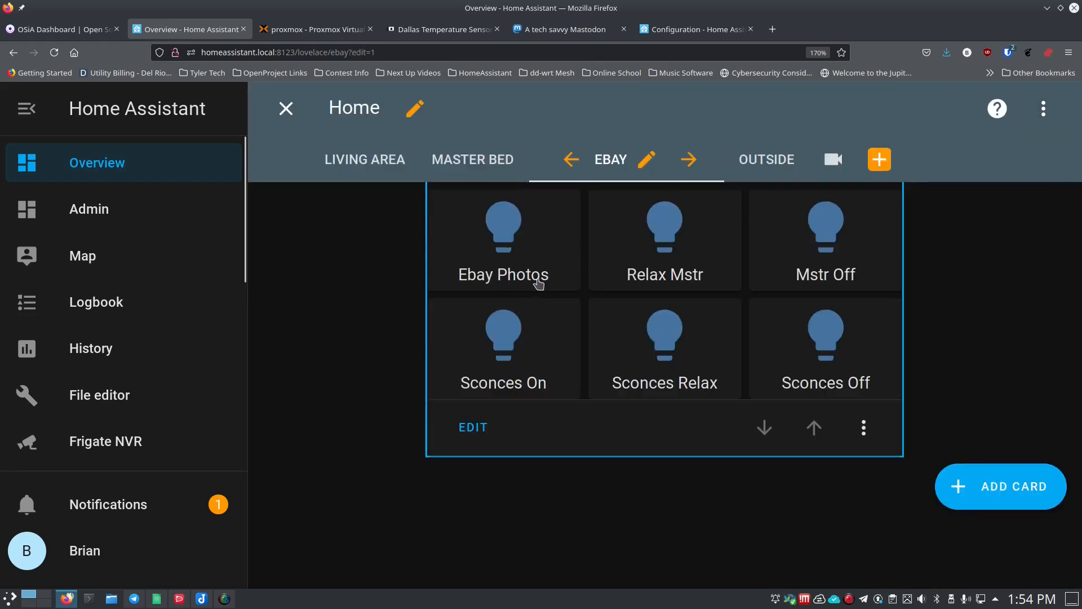
{"action": "left_click", "coordinate": [477, 427]}
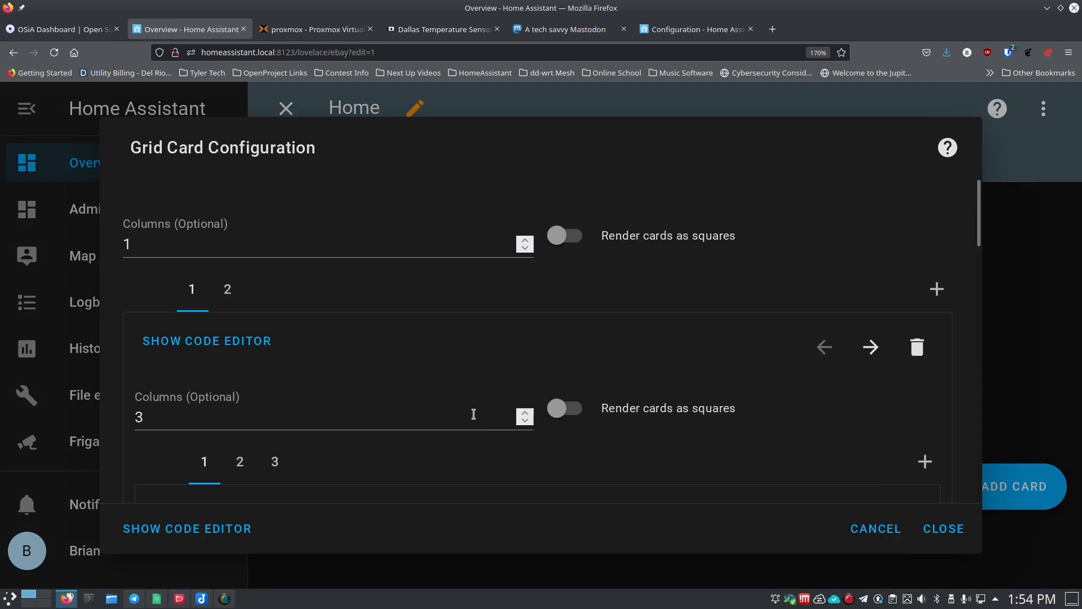
Examine the Ebay Photos button's entity, icon, tap action, service and target in the grid card configuration.
{"action": "scroll", "coordinate": [342, 371], "scroll_direction": "down", "scroll_amount": 5}
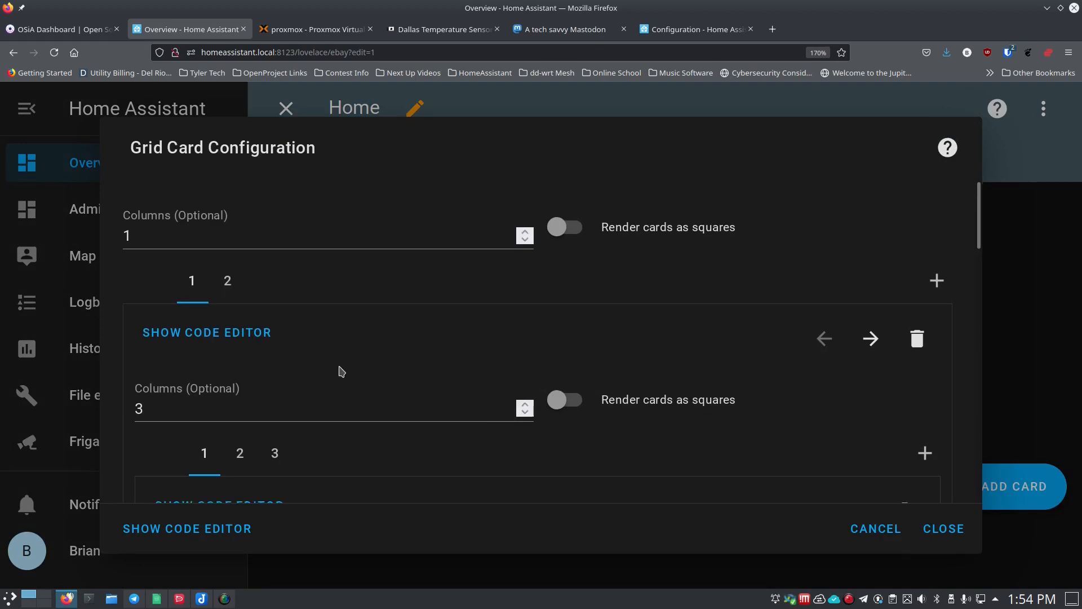
{"action": "scroll", "coordinate": [341, 371], "scroll_direction": "down", "scroll_amount": 1}
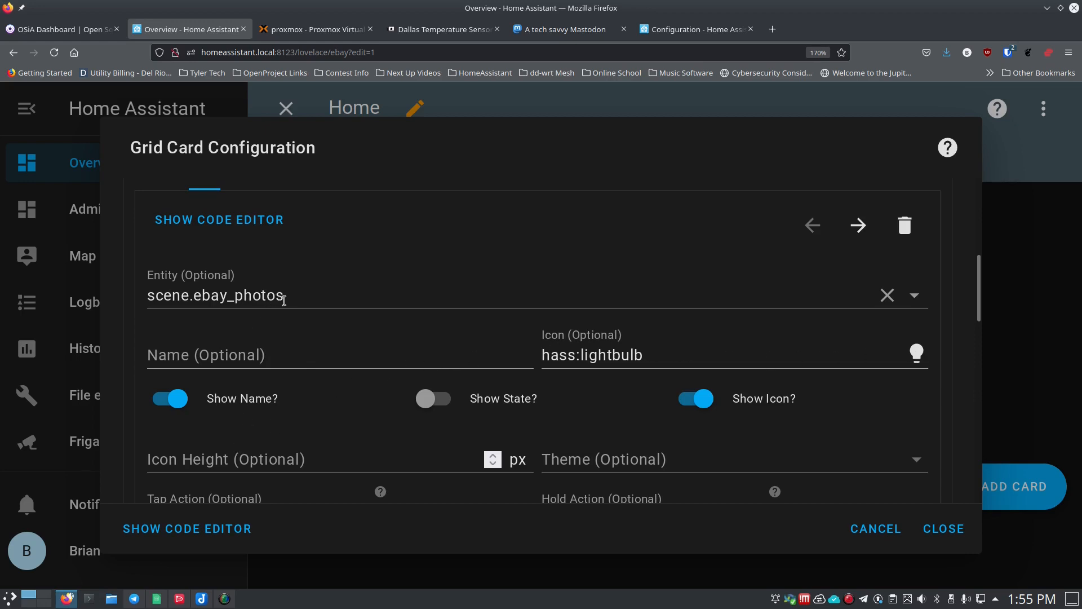
{"action": "scroll", "coordinate": [294, 299], "scroll_direction": "up", "scroll_amount": 5}
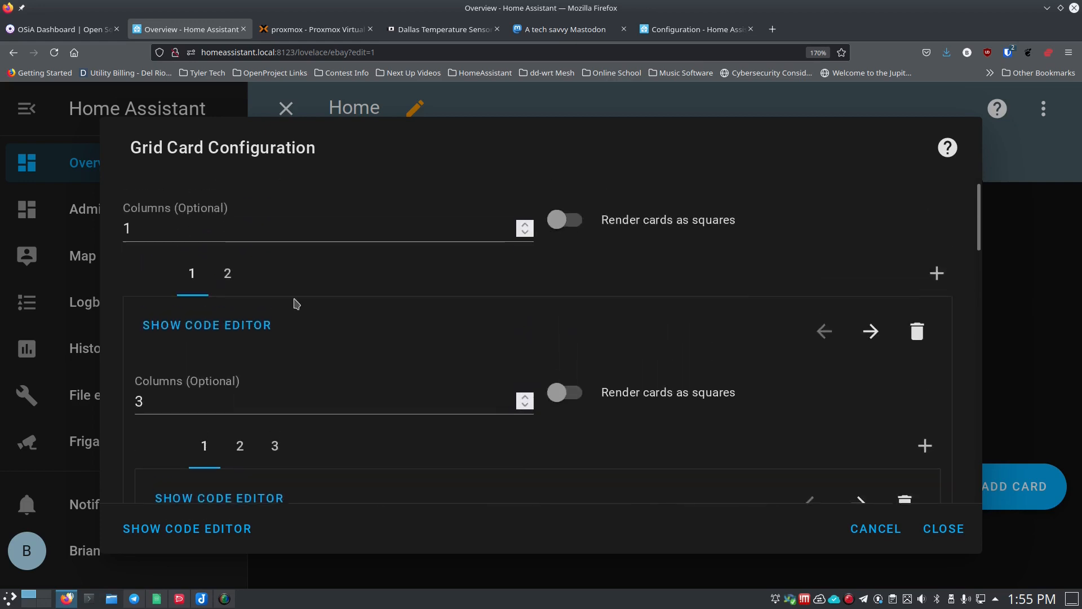
{"action": "scroll", "coordinate": [298, 305], "scroll_direction": "down", "scroll_amount": 5}
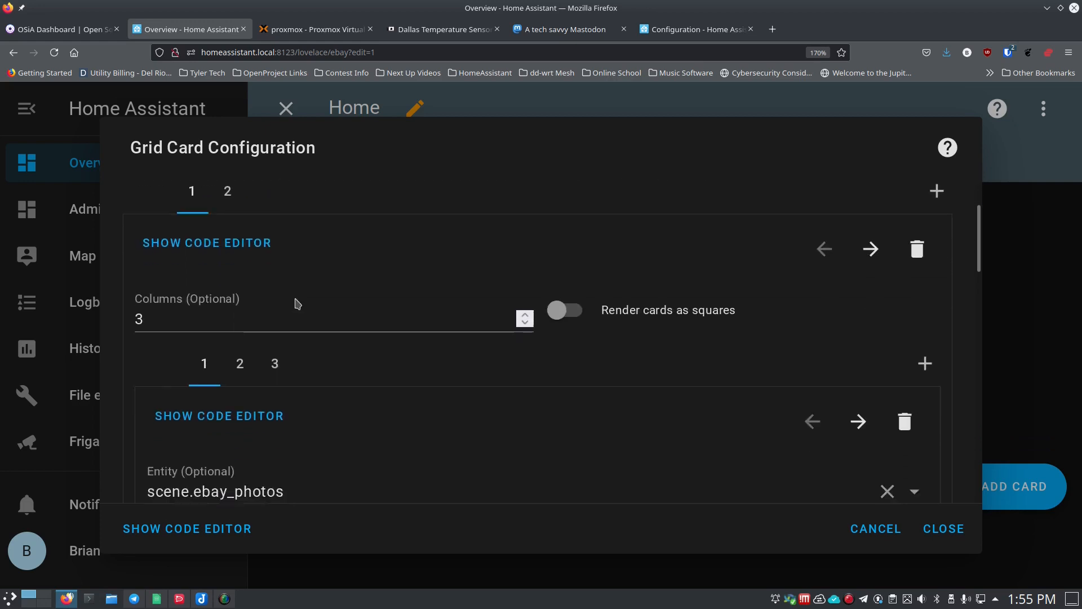
{"action": "scroll", "coordinate": [296, 302], "scroll_direction": "down", "scroll_amount": 3}
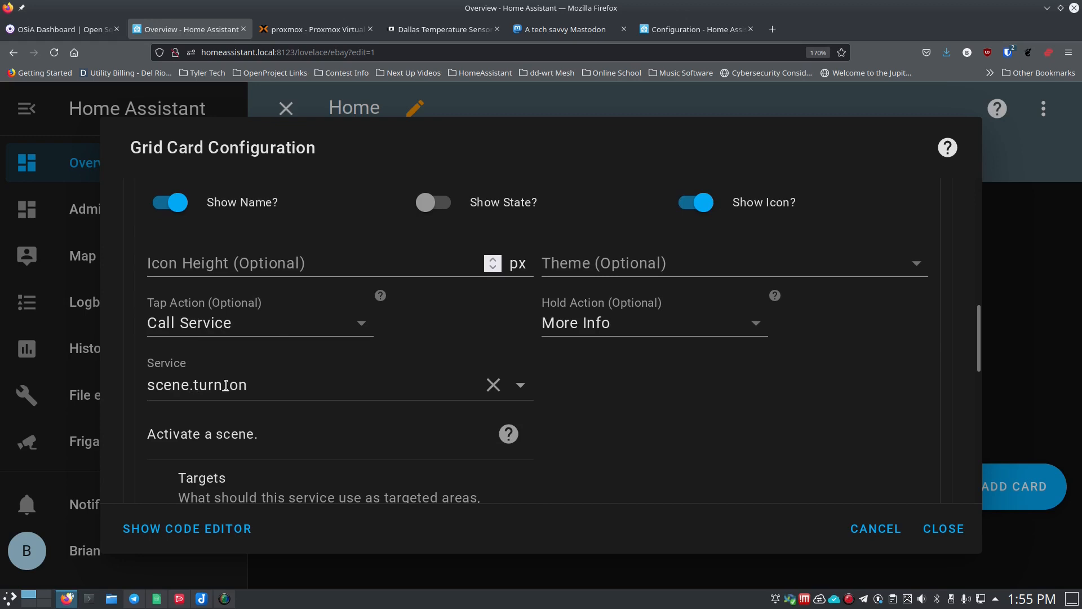
{"action": "scroll", "coordinate": [286, 385], "scroll_direction": "down", "scroll_amount": 3}
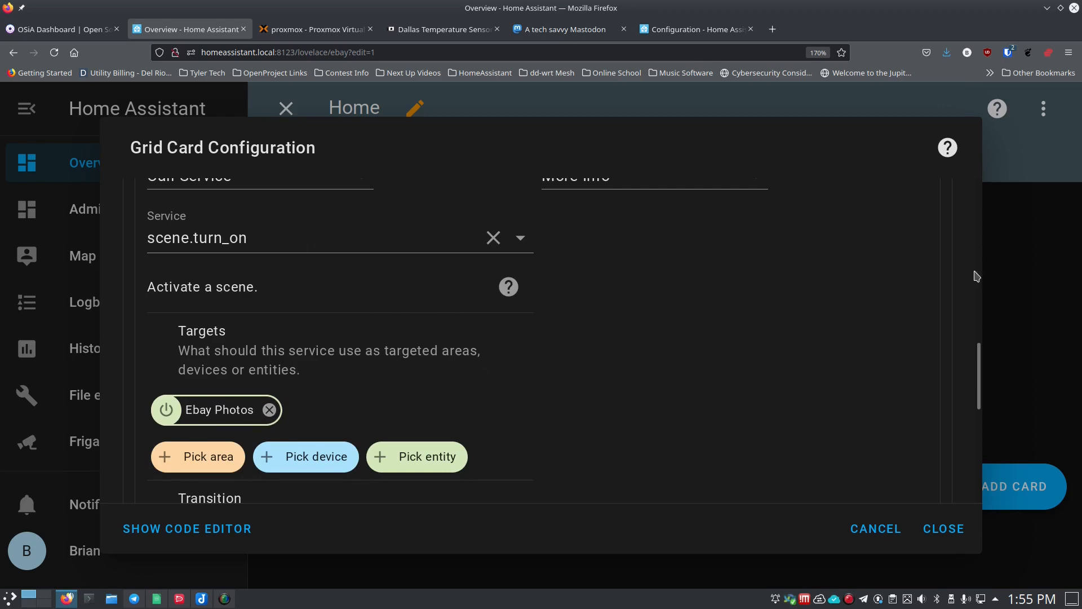
Examine the Mstr Off button's entity, name, icon, tap action, service and target, and leave the grid card configuration without saving.
{"action": "scroll", "coordinate": [223, 402], "scroll_direction": "up", "scroll_amount": 5}
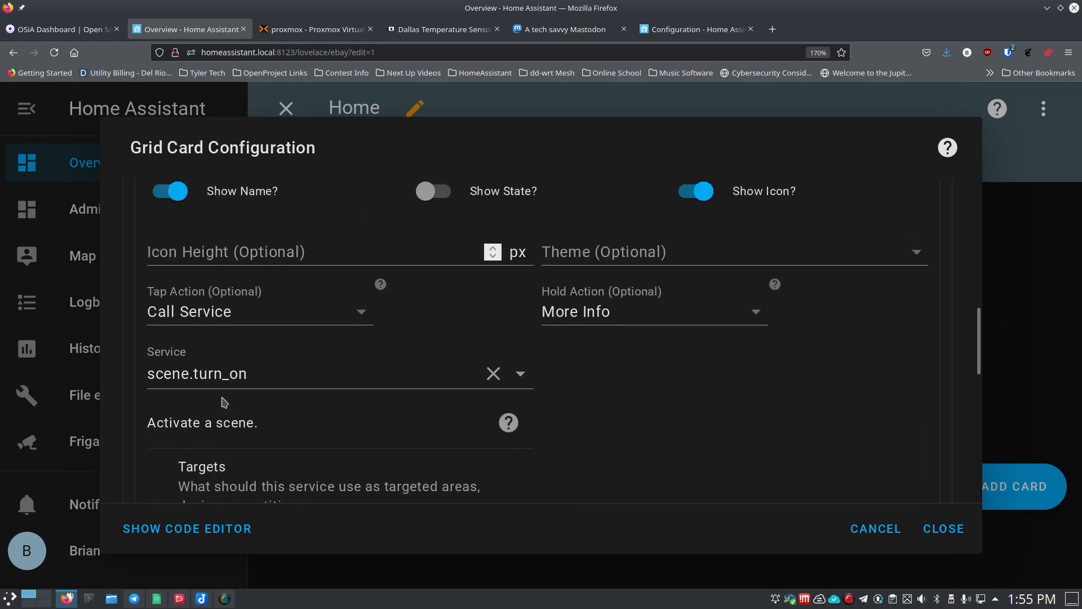
{"action": "scroll", "coordinate": [224, 402], "scroll_direction": "up", "scroll_amount": 5}
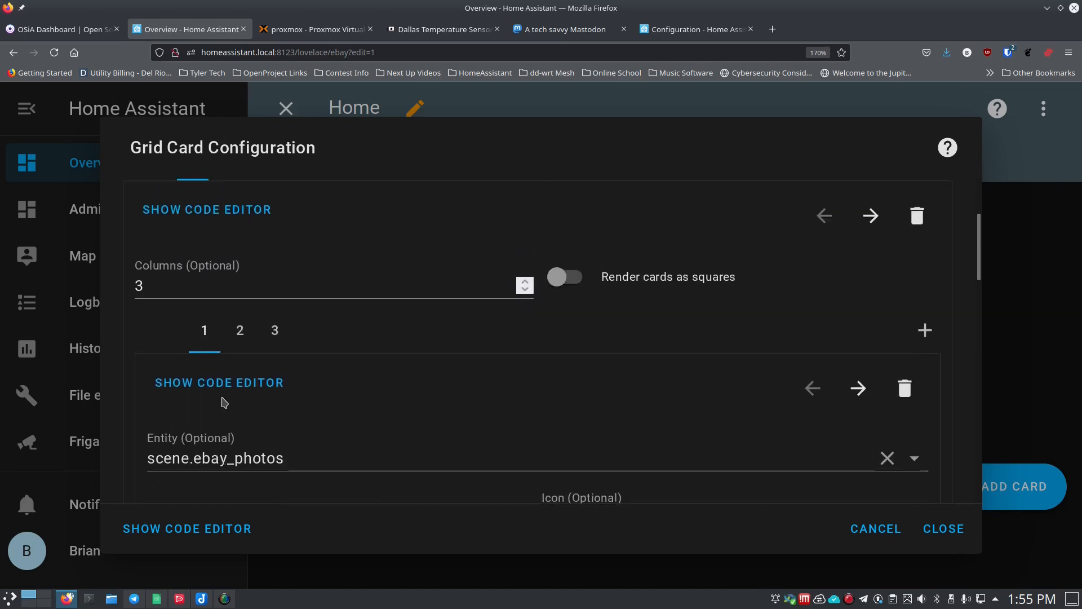
{"action": "left_click", "coordinate": [270, 366]}
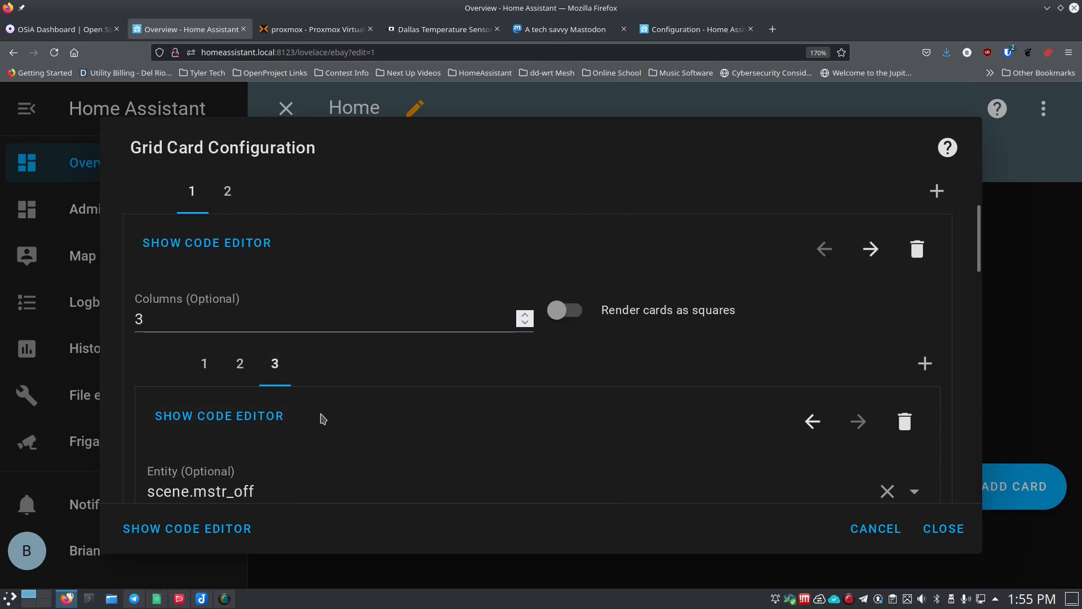
{"action": "scroll", "coordinate": [324, 418], "scroll_direction": "down", "scroll_amount": 3}
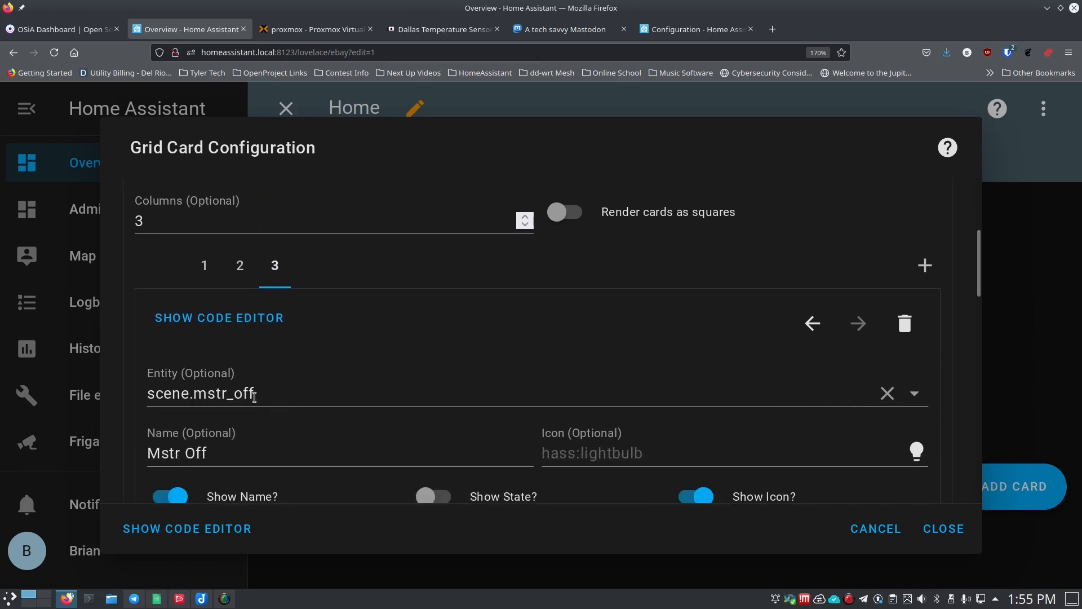
{"action": "scroll", "coordinate": [294, 391], "scroll_direction": "down", "scroll_amount": 4}
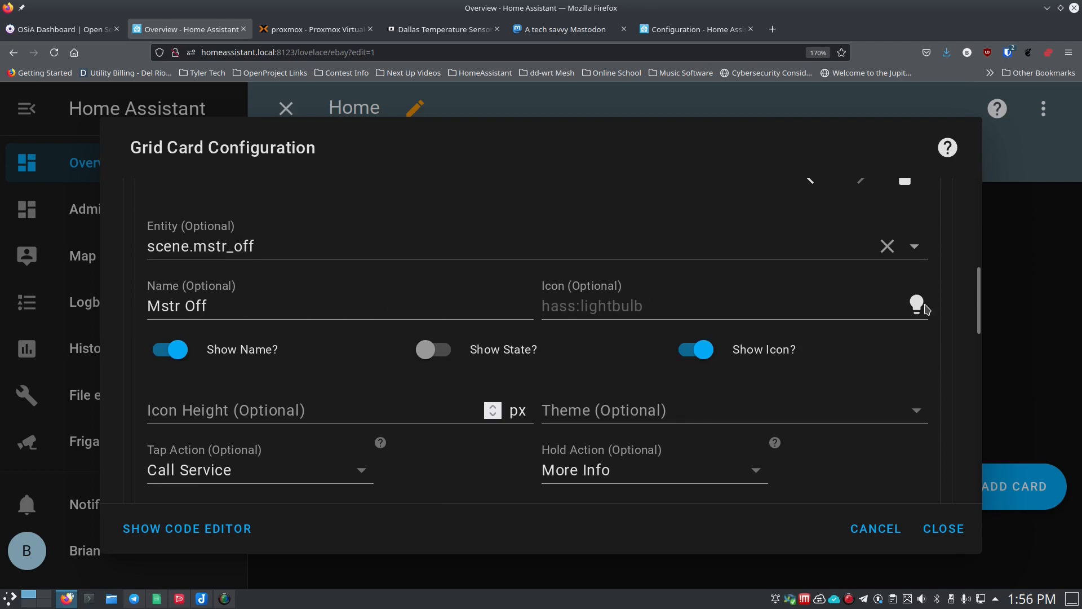
{"action": "scroll", "coordinate": [333, 398], "scroll_direction": "down", "scroll_amount": 3}
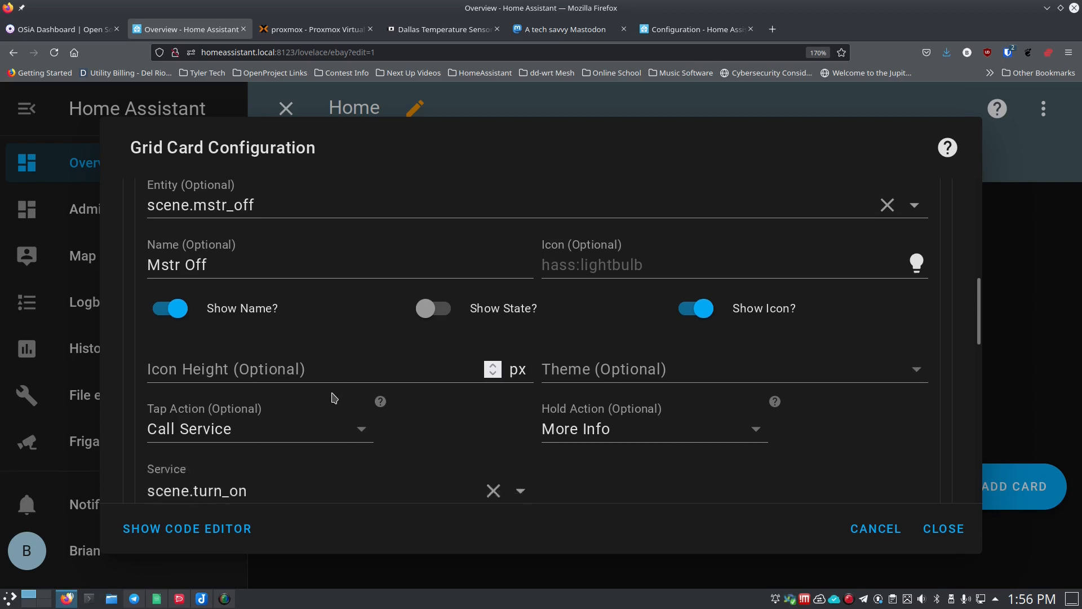
{"action": "scroll", "coordinate": [332, 398], "scroll_direction": "down", "scroll_amount": 3}
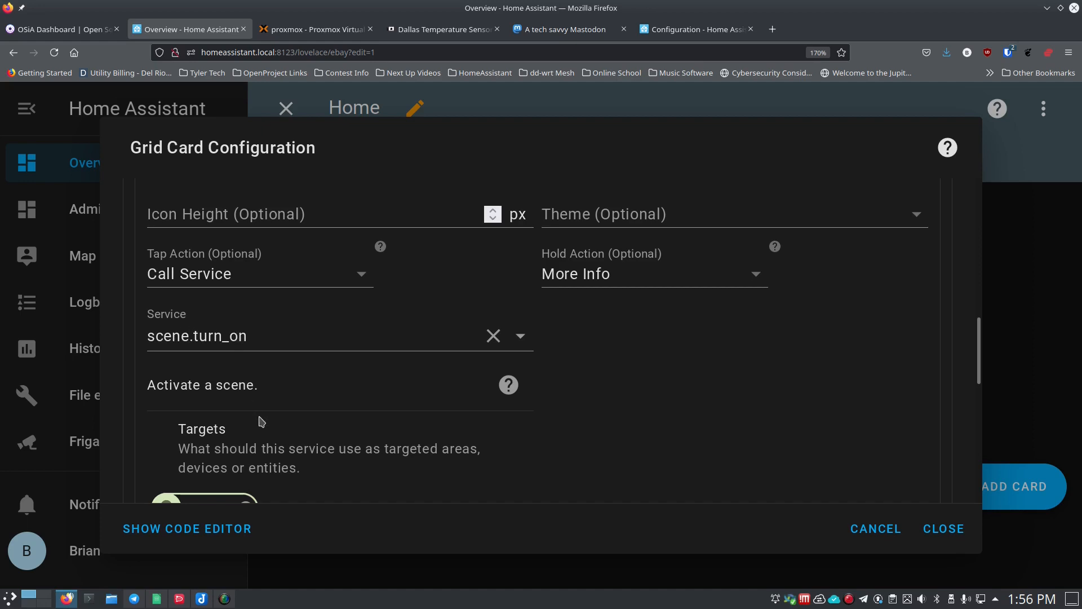
{"action": "scroll", "coordinate": [261, 422], "scroll_direction": "down", "scroll_amount": 3}
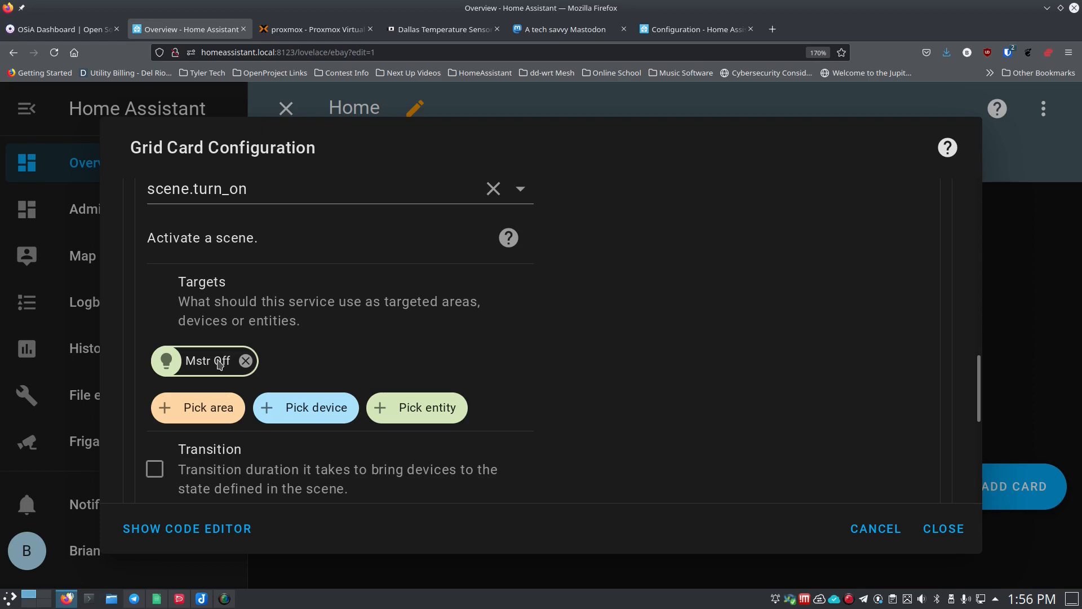
{"action": "scroll", "coordinate": [190, 342], "scroll_direction": "up", "scroll_amount": 5}
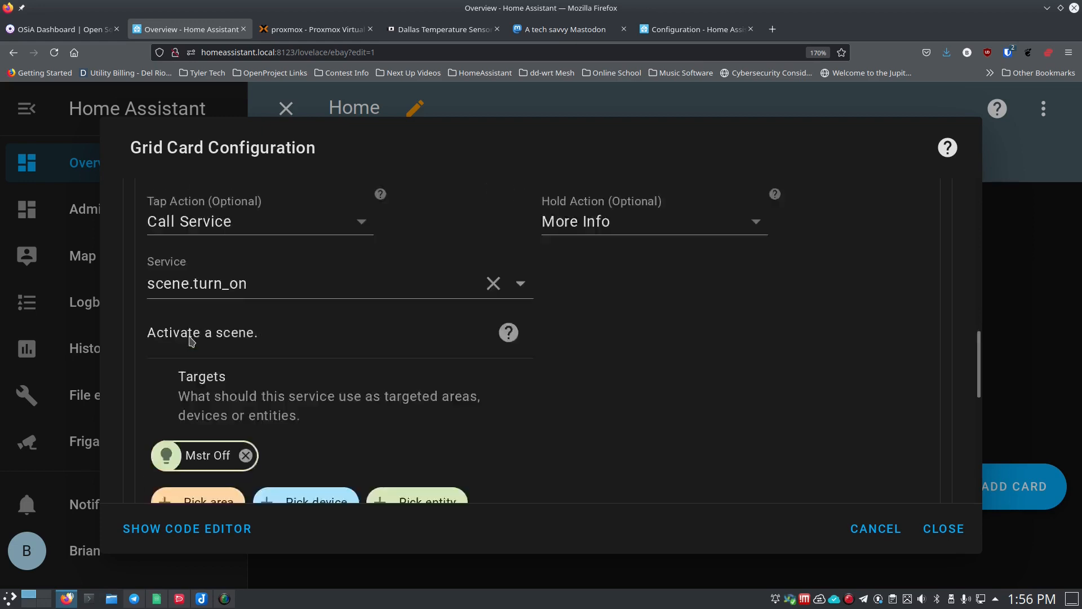
{"action": "scroll", "coordinate": [190, 342], "scroll_direction": "up", "scroll_amount": 1}
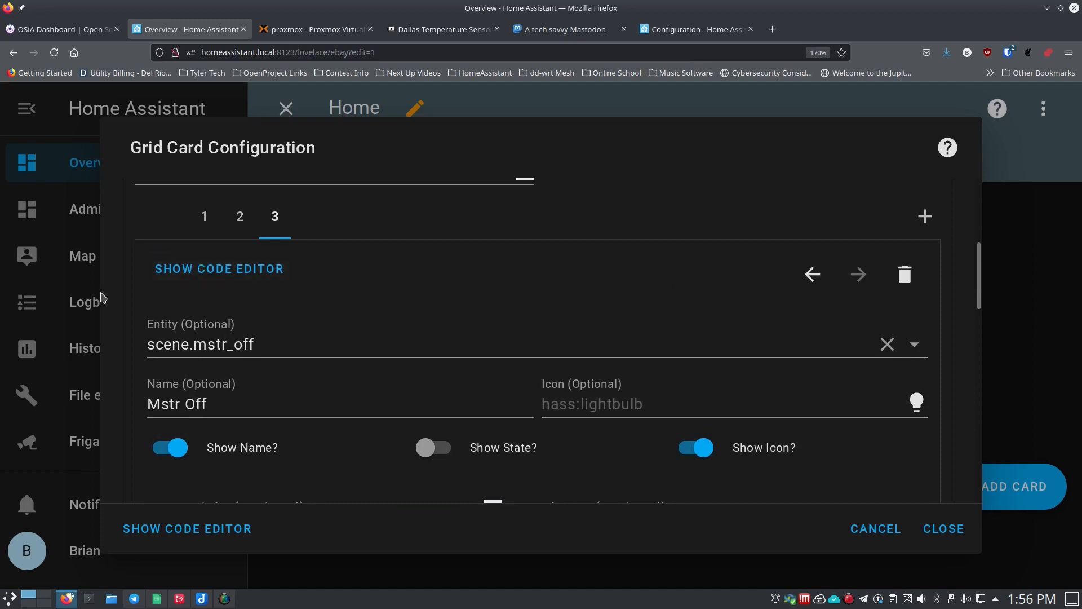
{"action": "scroll", "coordinate": [210, 419], "scroll_direction": "down", "scroll_amount": 3}
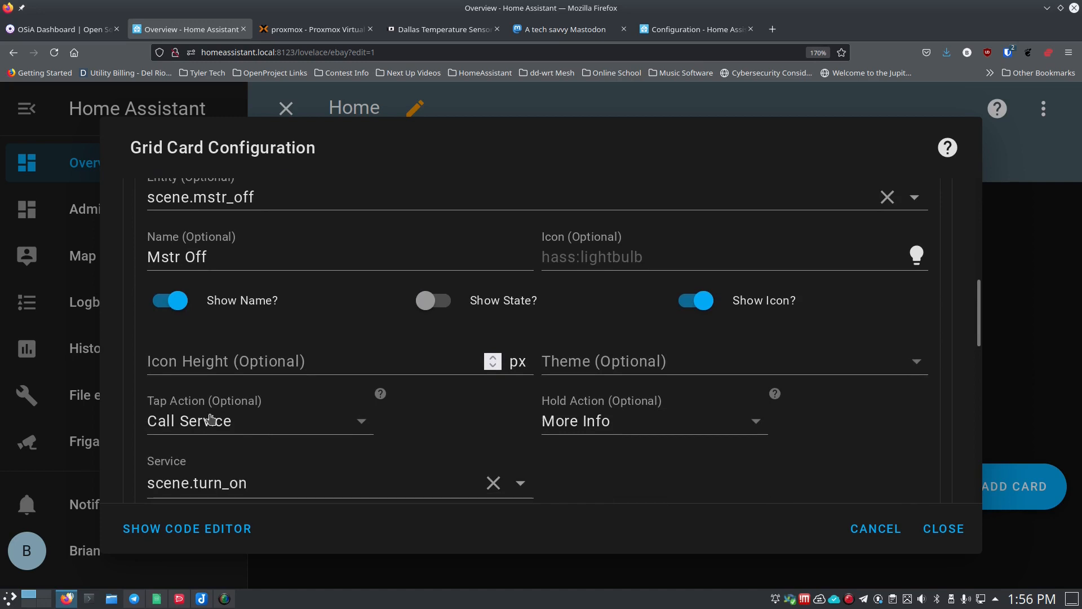
{"action": "scroll", "coordinate": [210, 418], "scroll_direction": "down", "scroll_amount": 3}
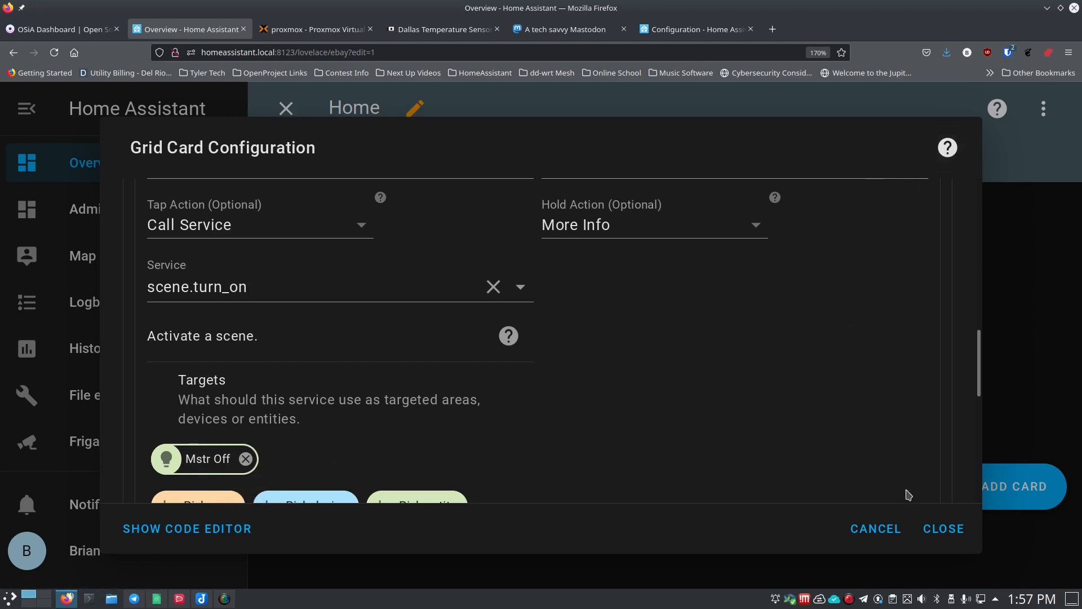
{"action": "left_click", "coordinate": [877, 536]}
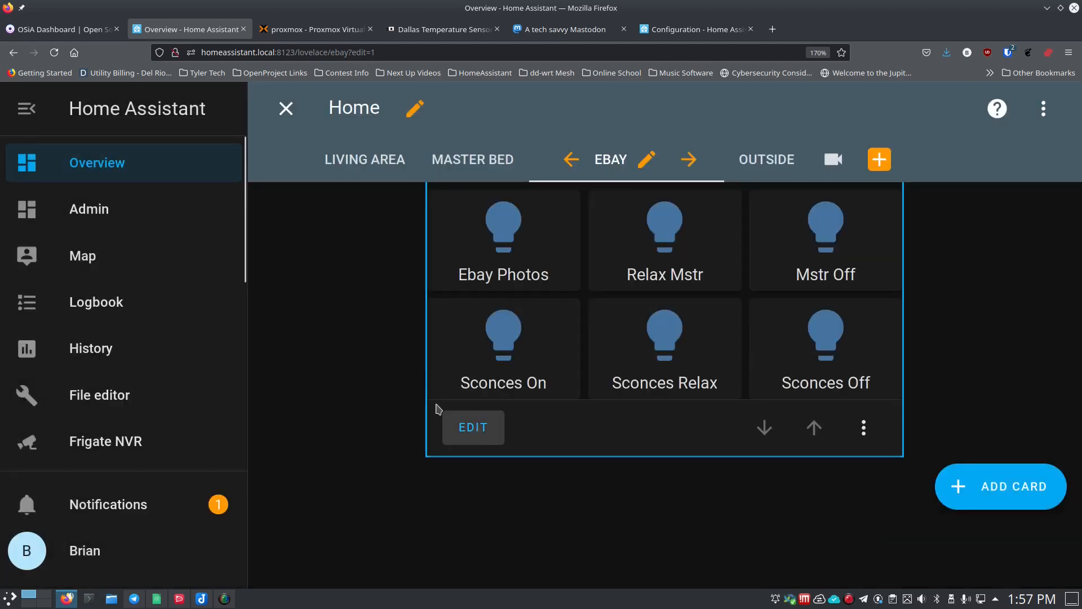
Reopen the grid card configuration and examine the second row's Sconces Off button, including its entity, service and target.
{"action": "left_click", "coordinate": [448, 426]}
{"action": "left_click", "coordinate": [227, 290]}
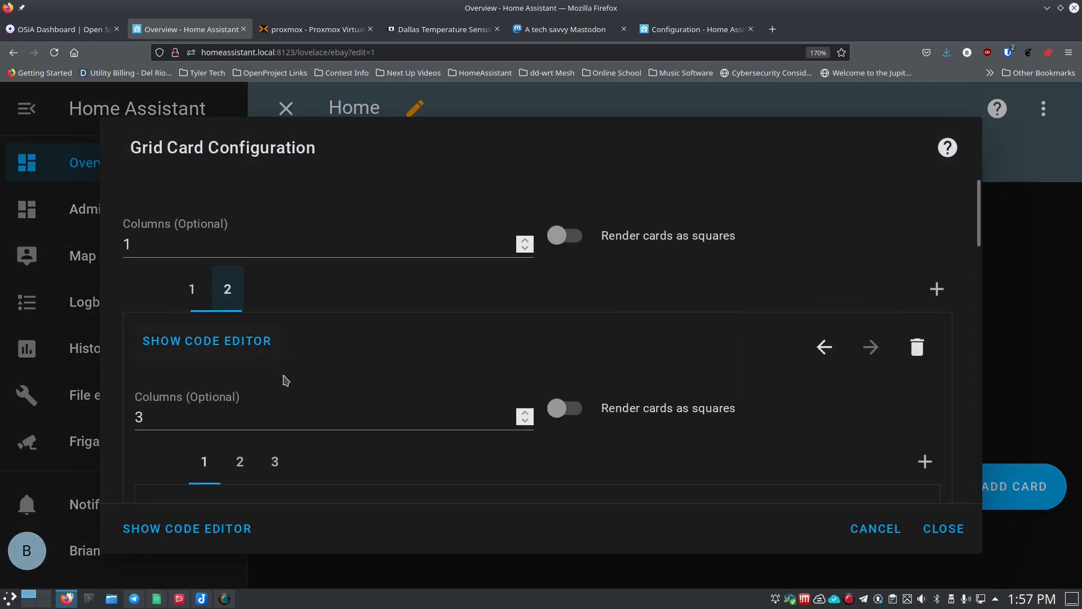
{"action": "left_click", "coordinate": [274, 461]}
{"action": "scroll", "coordinate": [399, 423], "scroll_direction": "down", "scroll_amount": 4}
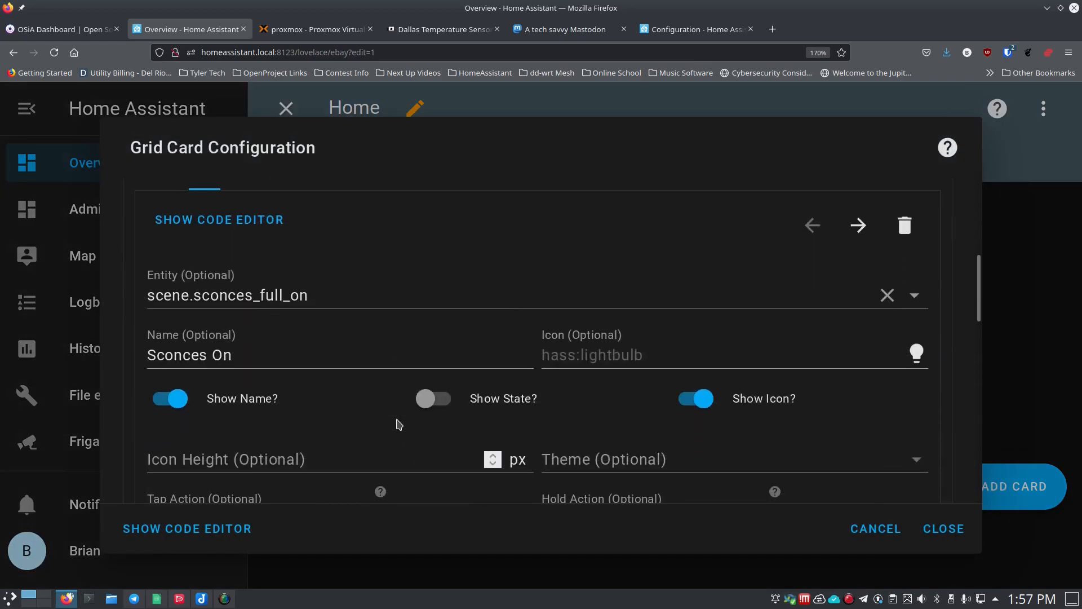
{"action": "scroll", "coordinate": [309, 357], "scroll_direction": "up", "scroll_amount": 3}
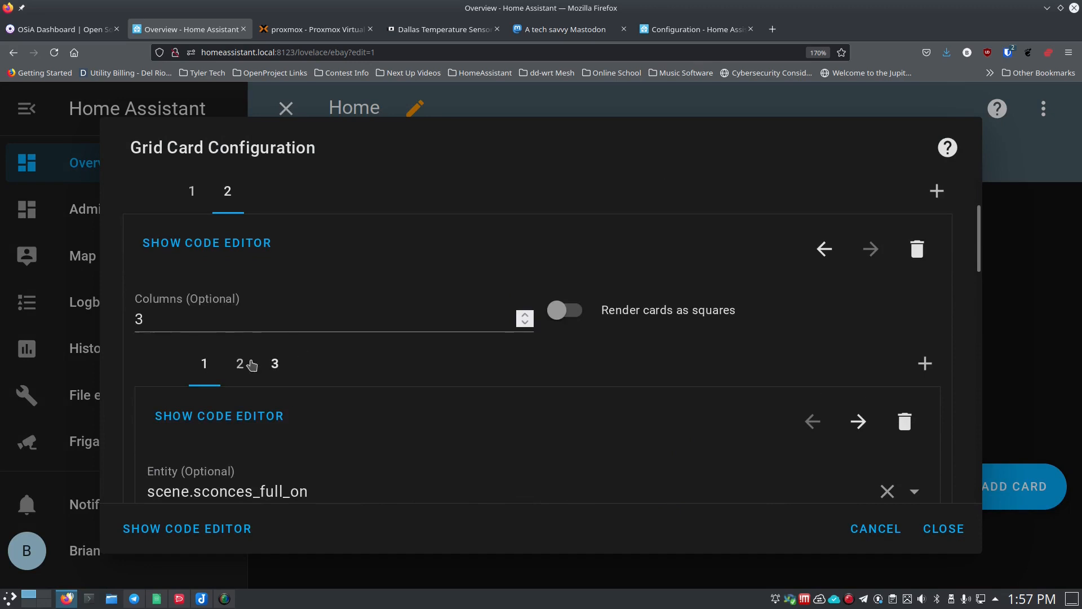
{"action": "left_click", "coordinate": [275, 366]}
{"action": "scroll", "coordinate": [350, 383], "scroll_direction": "down", "scroll_amount": 3}
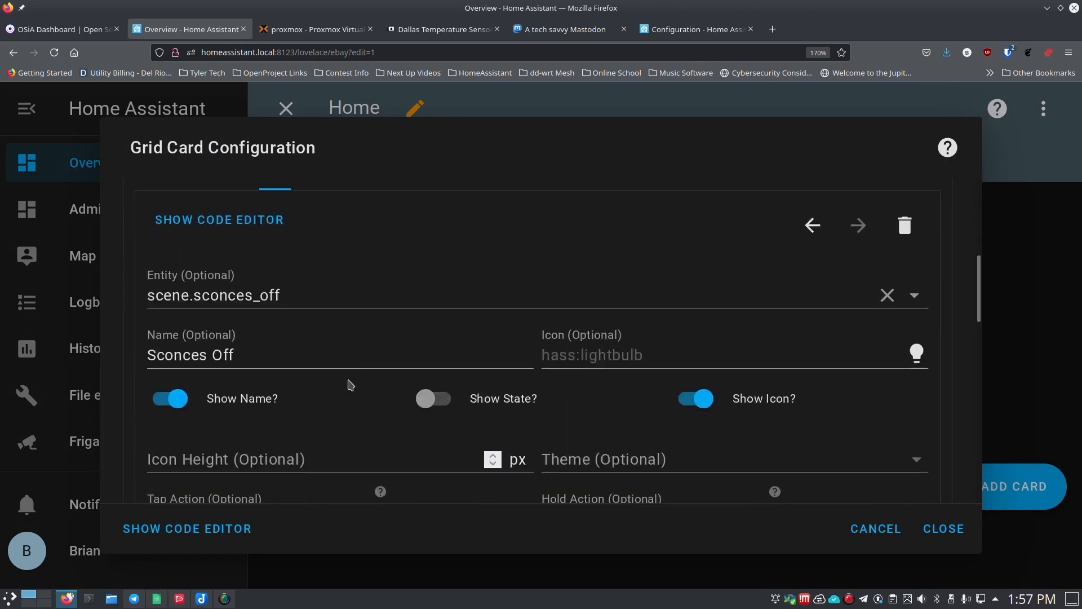
{"action": "scroll", "coordinate": [350, 383], "scroll_direction": "down", "scroll_amount": 1}
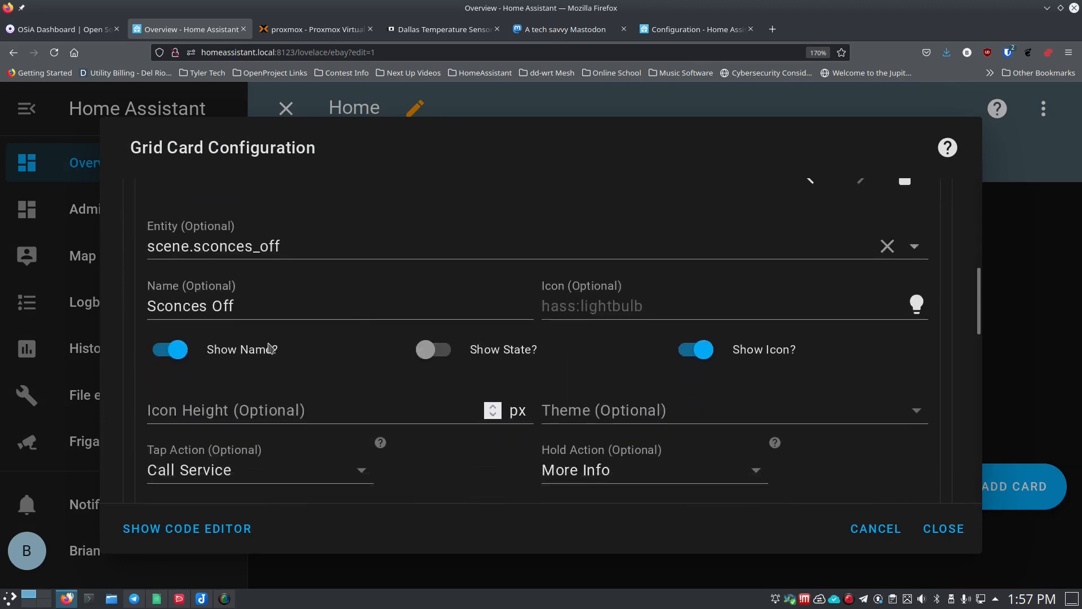
{"action": "scroll", "coordinate": [269, 370], "scroll_direction": "down", "scroll_amount": 2}
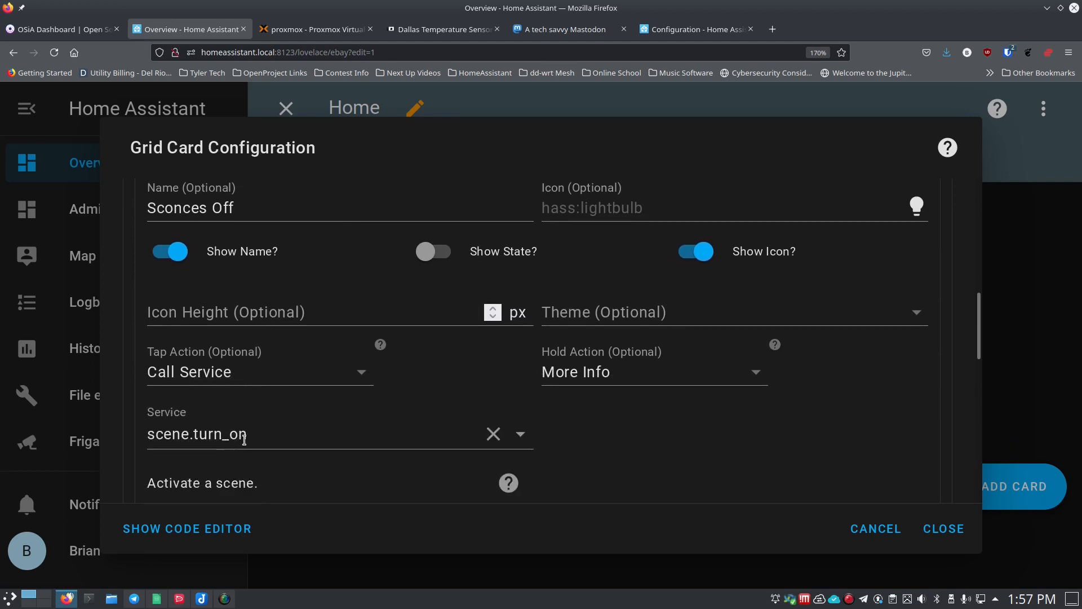
{"action": "scroll", "coordinate": [244, 440], "scroll_direction": "down", "scroll_amount": 3}
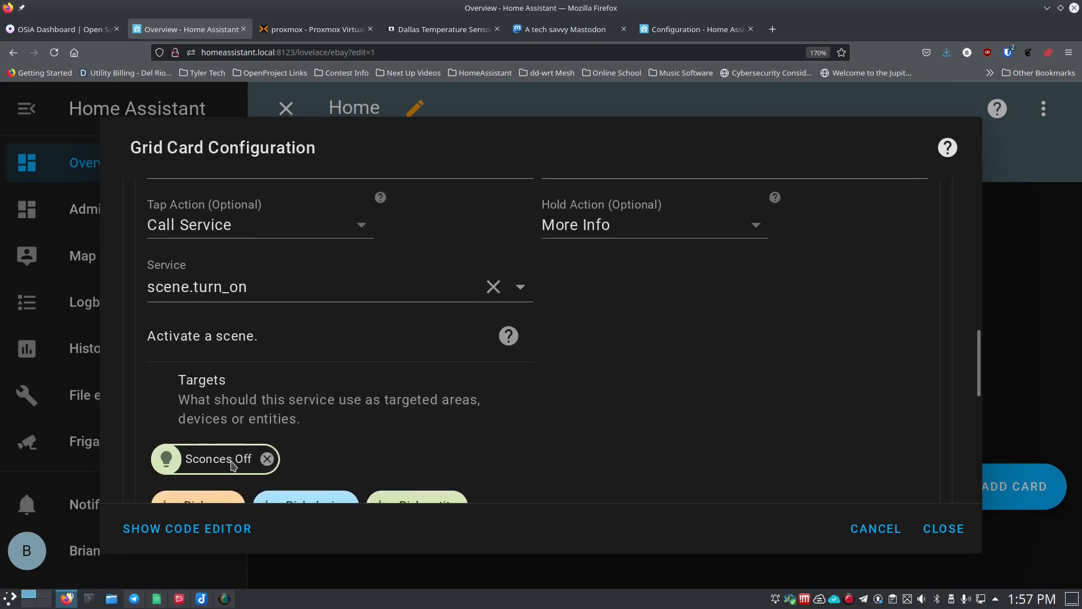
Search the Sconces Off button's available services for "scene.turn".
{"action": "scroll", "coordinate": [252, 365], "scroll_direction": "up", "scroll_amount": 1}
{"action": "scroll", "coordinate": [252, 365], "scroll_direction": "up", "scroll_amount": 2}
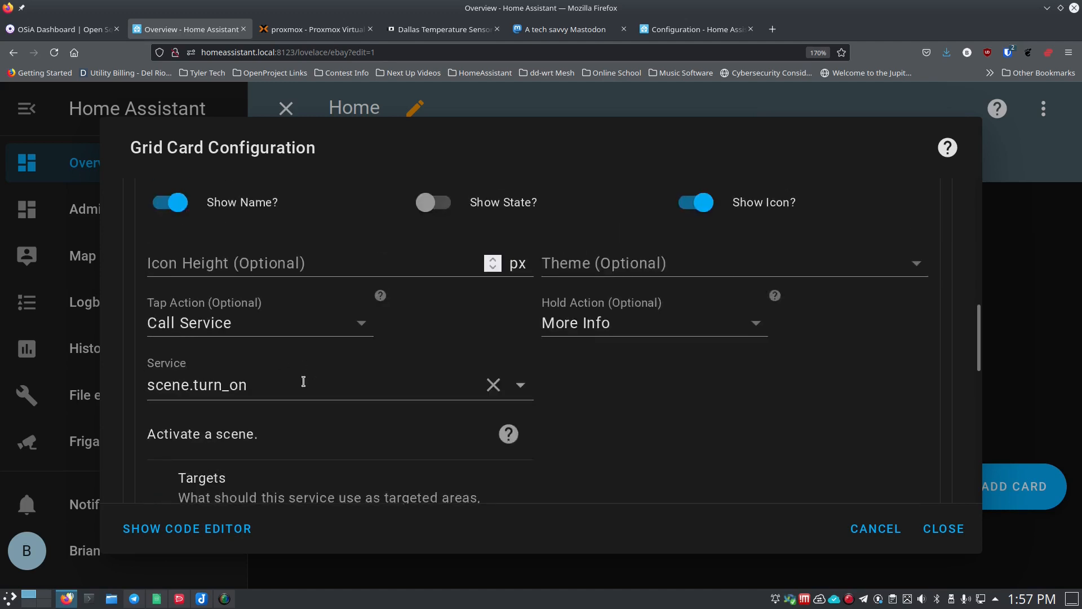
{"action": "left_click", "coordinate": [299, 384]}
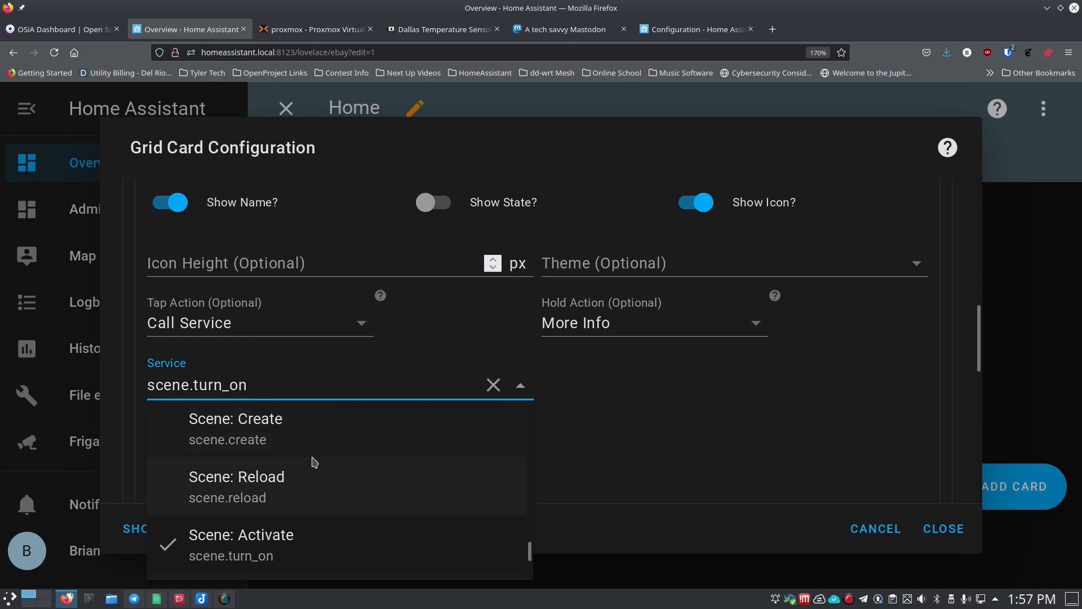
{"action": "left_click_drag", "start_coordinate": [265, 385], "coordinate": [194, 387]}
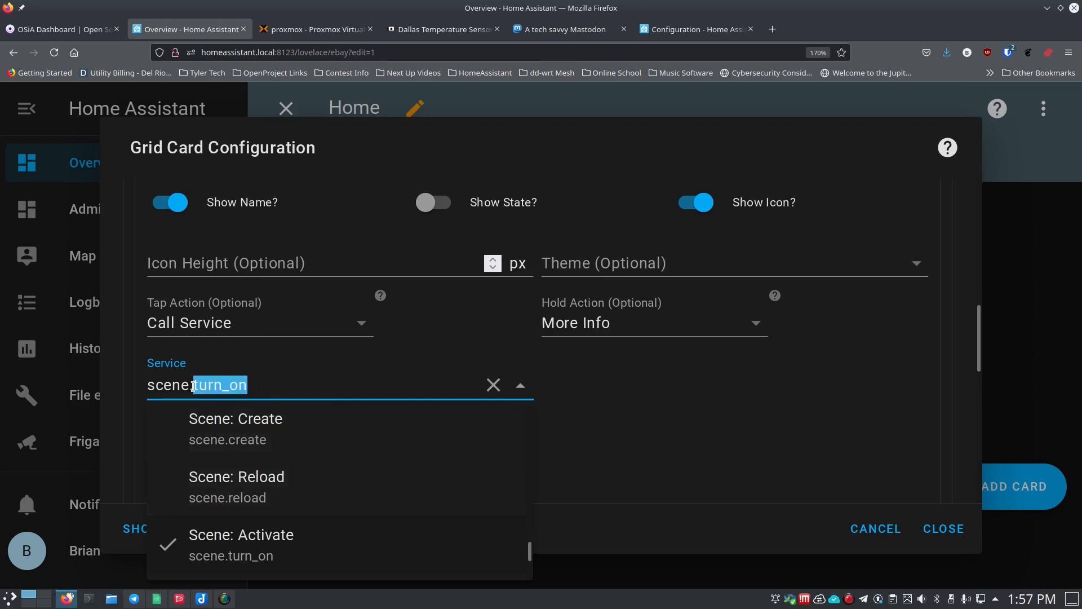
{"action": "key", "text": "BackSpace"}
{"action": "type", "text": "turn"}
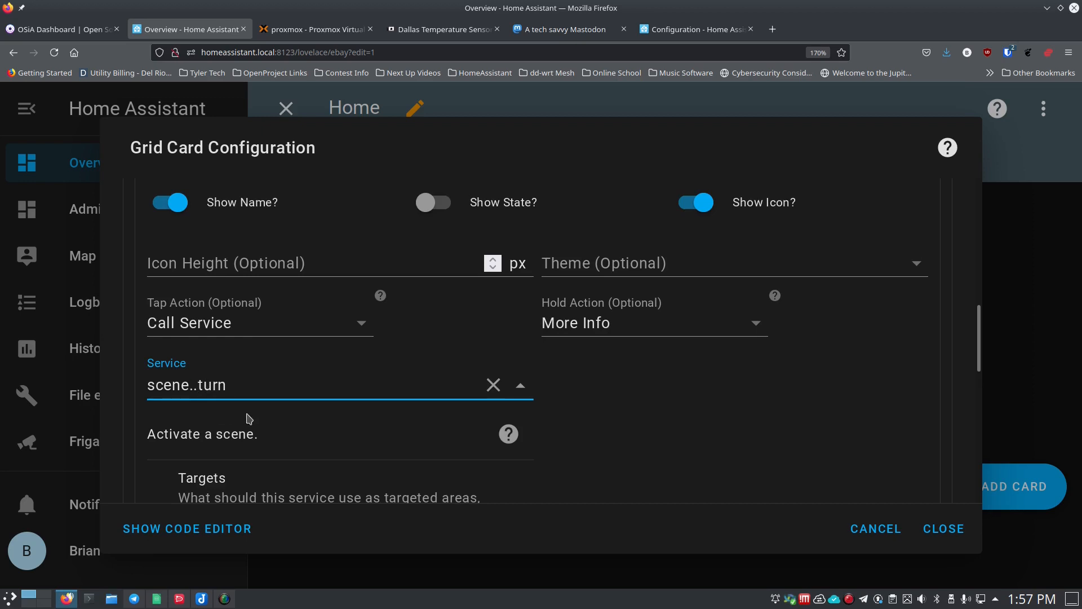
{"action": "scroll", "coordinate": [280, 417], "scroll_direction": "down", "scroll_amount": 2}
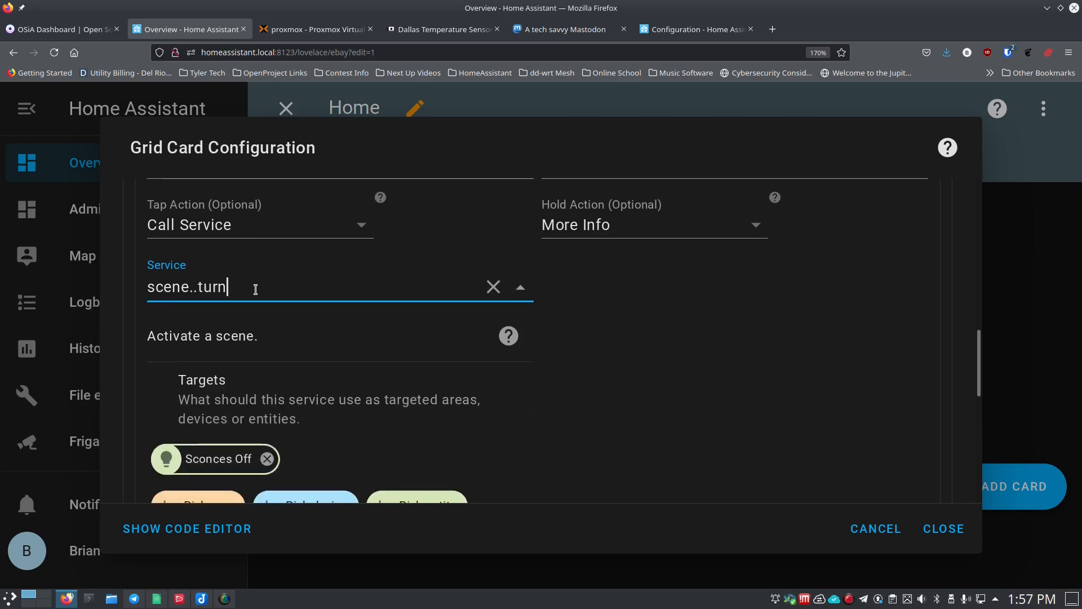
{"action": "key", "text": "BackSpace"}
{"action": "key", "text": "BackSpace"}
{"action": "key", "text": "BackSpace"}
{"action": "key", "text": "BackSpace"}
{"action": "key", "text": "BackSpace"}
{"action": "type", "text": "tu"}
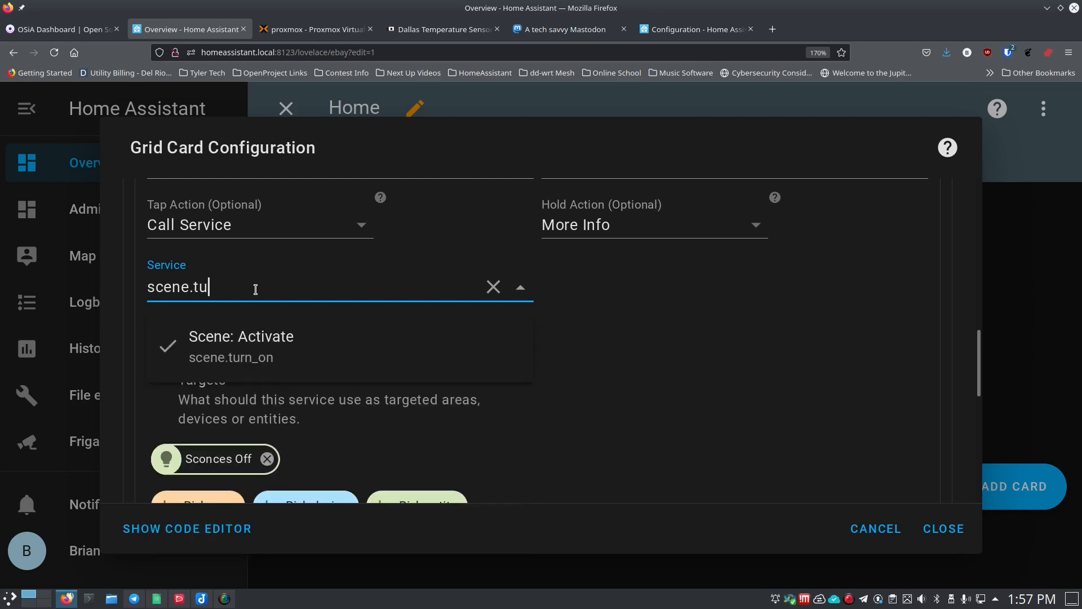
{"action": "type", "text": "rn"}
Check for an "off" scene service, and reduce the service filter to "scene." to list all scene services.
{"action": "key", "text": "BackSpace"}
{"action": "key", "text": "BackSpace"}
{"action": "key", "text": "BackSpace"}
{"action": "key", "text": "BackSpace"}
{"action": "type", "text": "off"}
{"action": "key", "text": "BackSpace"}
{"action": "key", "text": "BackSpace"}
{"action": "key", "text": "BackSpace"}
{"action": "key", "text": "BackSpace"}
{"action": "key", "text": "BackSpace"}
{"action": "key", "text": "BackSpace"}
{"action": "key", "text": "BackSpace"}
{"action": "key", "text": "BackSpace"}
{"action": "key", "text": "BackSpace"}
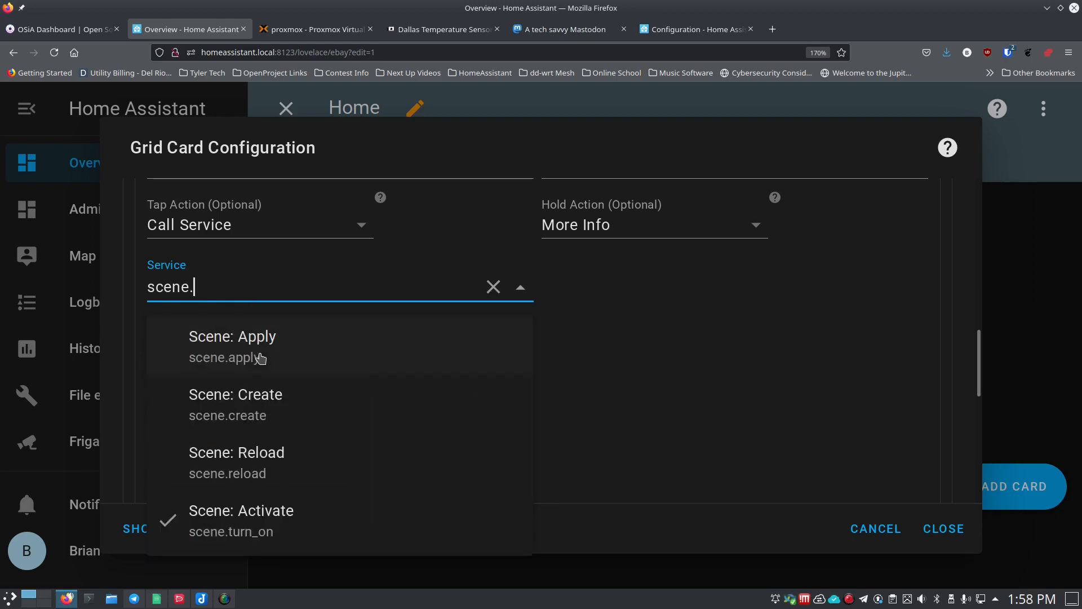
Search the Sconces Off button's available services for "off" and look through the listed turn-off services for a scene option.
{"action": "type", "text": "off"}
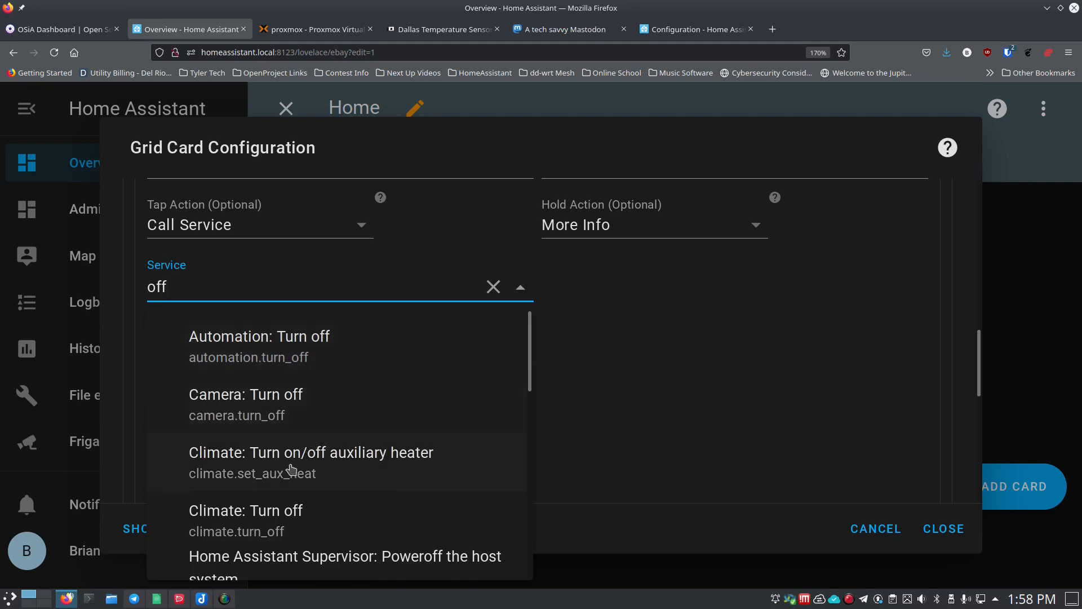
{"action": "scroll", "coordinate": [293, 466], "scroll_direction": "down", "scroll_amount": 4}
{"action": "scroll", "coordinate": [295, 466], "scroll_direction": "down", "scroll_amount": 5}
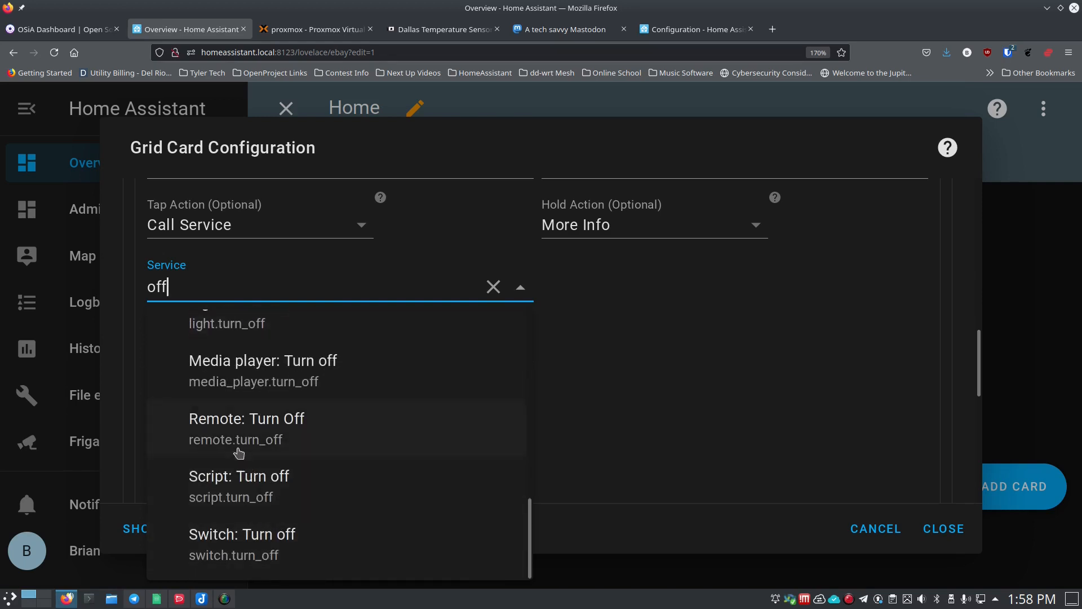
{"action": "scroll", "coordinate": [231, 440], "scroll_direction": "up", "scroll_amount": 3}
Filter the services by "scene.turn" to reselect Scene: Activate for the Sconces Off button, and leave the grid card configuration without saving.
{"action": "double_click", "coordinate": [214, 286]}
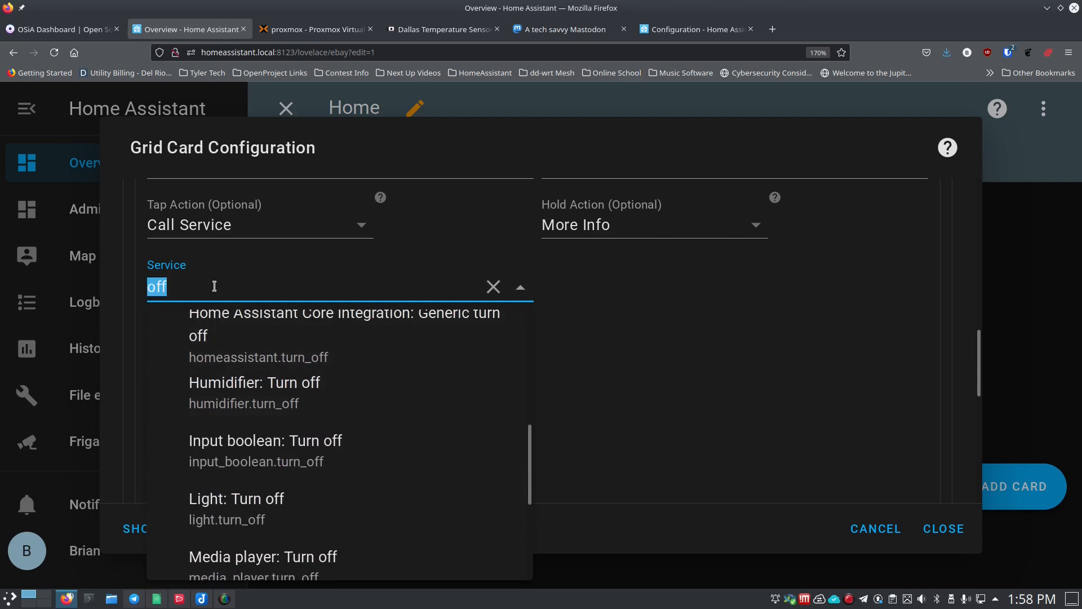
{"action": "type", "text": "scene"}
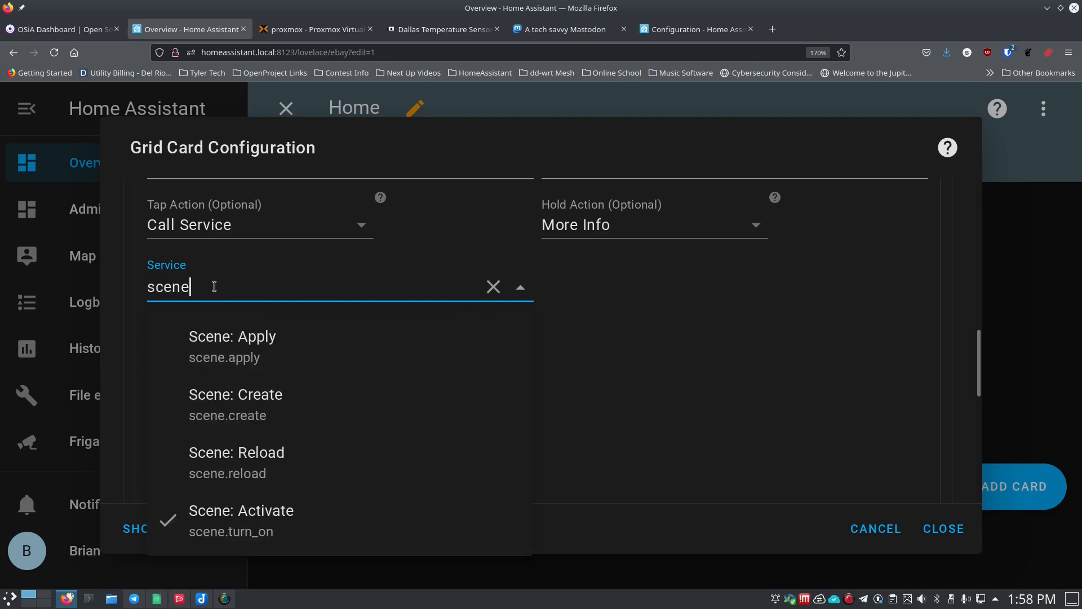
{"action": "type", "text": ".turn"}
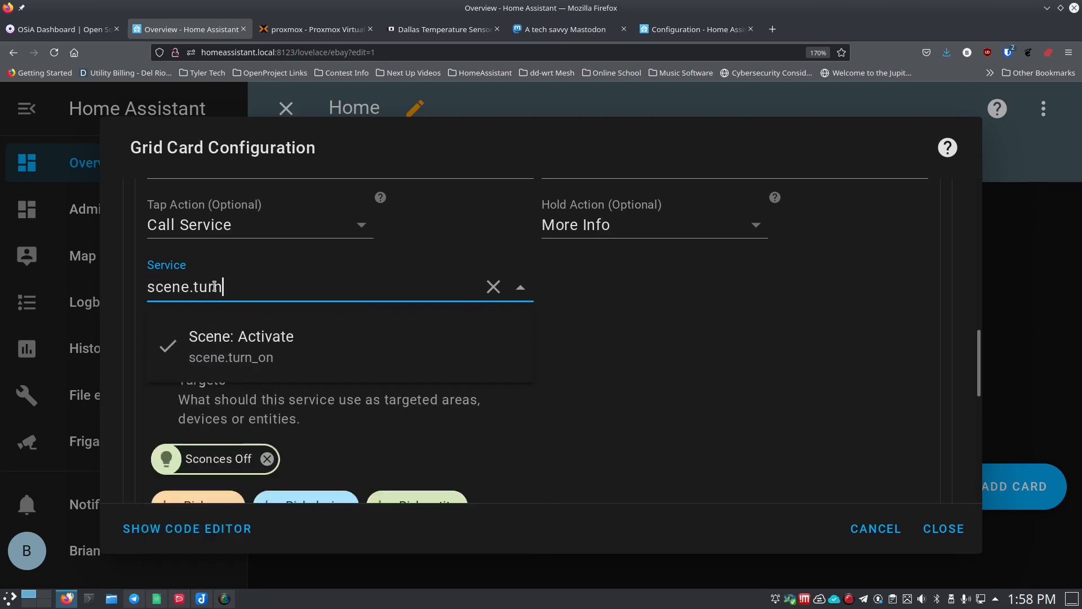
{"action": "left_click", "coordinate": [220, 342]}
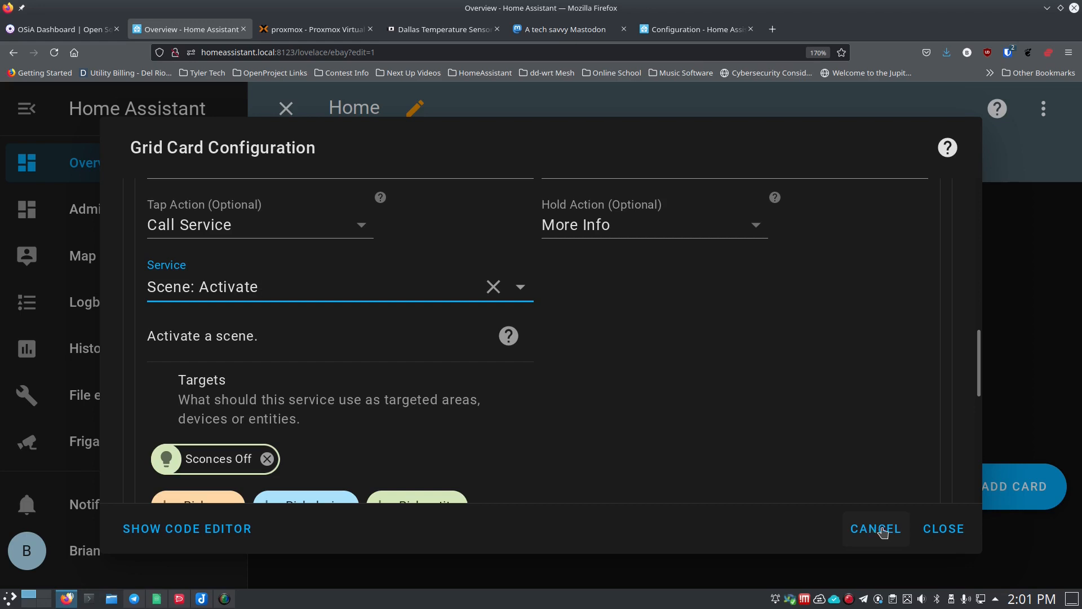
{"action": "left_click", "coordinate": [878, 530]}
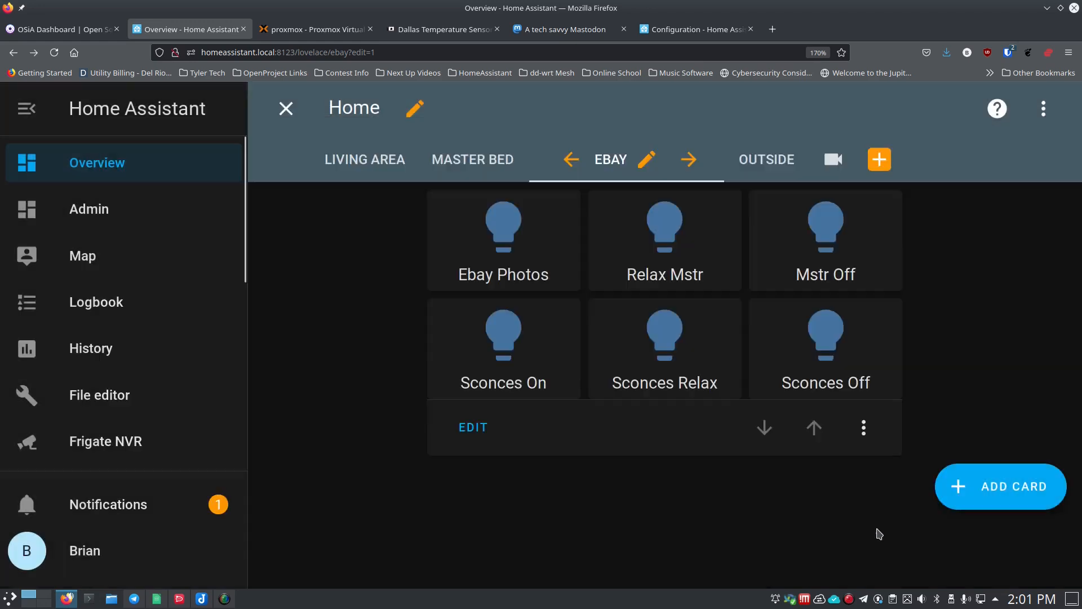